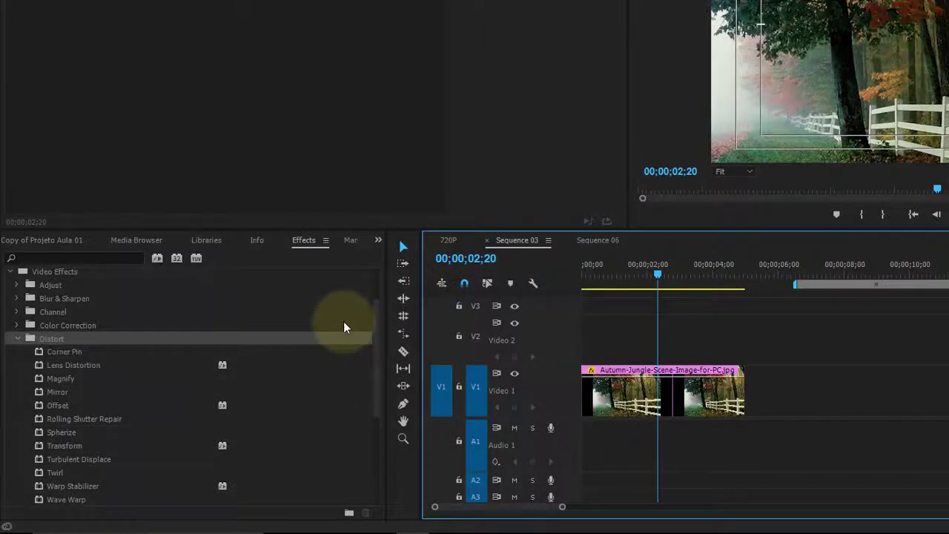
# Apply Spherize to the V1 forest clip with Radius 179 and Center of Sphere 528, 411.
pyautogui.click(343, 321)
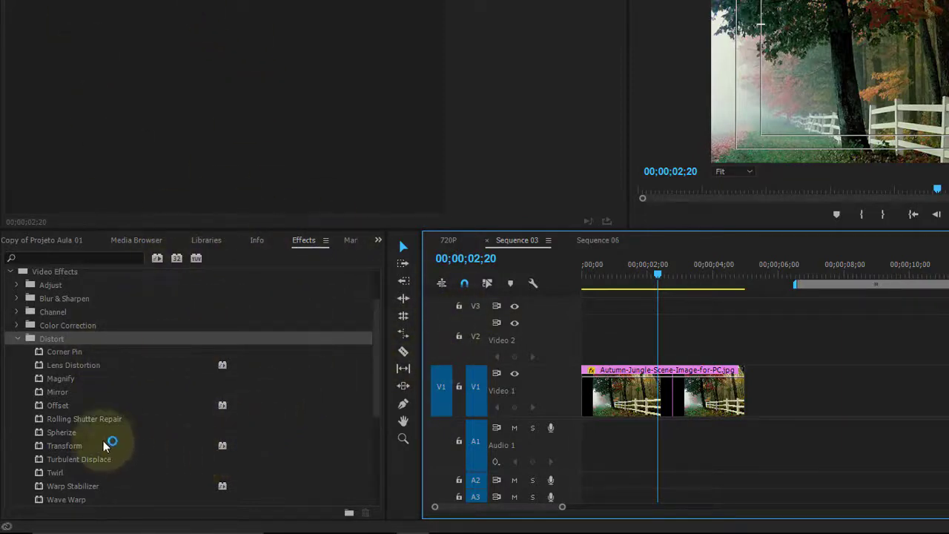
pyautogui.click(55, 435)
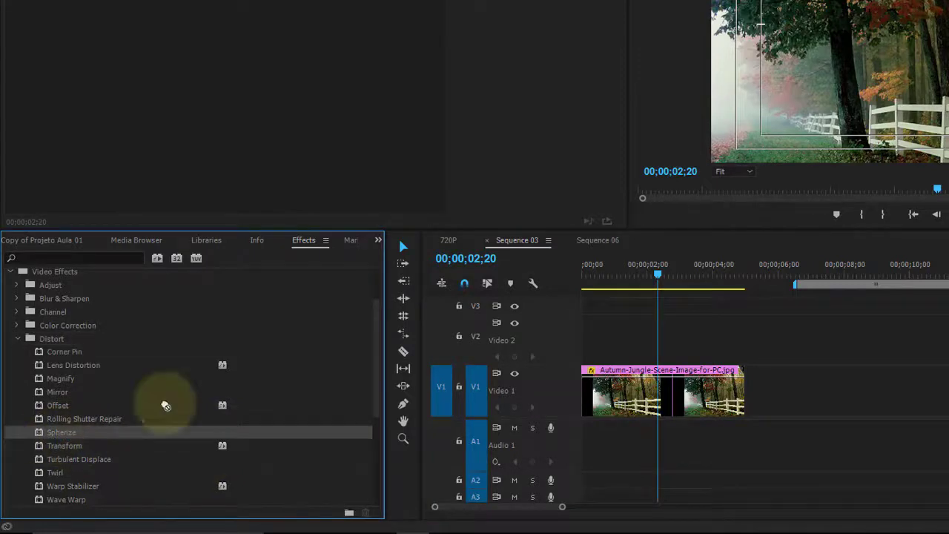
pyautogui.moveTo(61, 438); pyautogui.dragTo(652, 393)
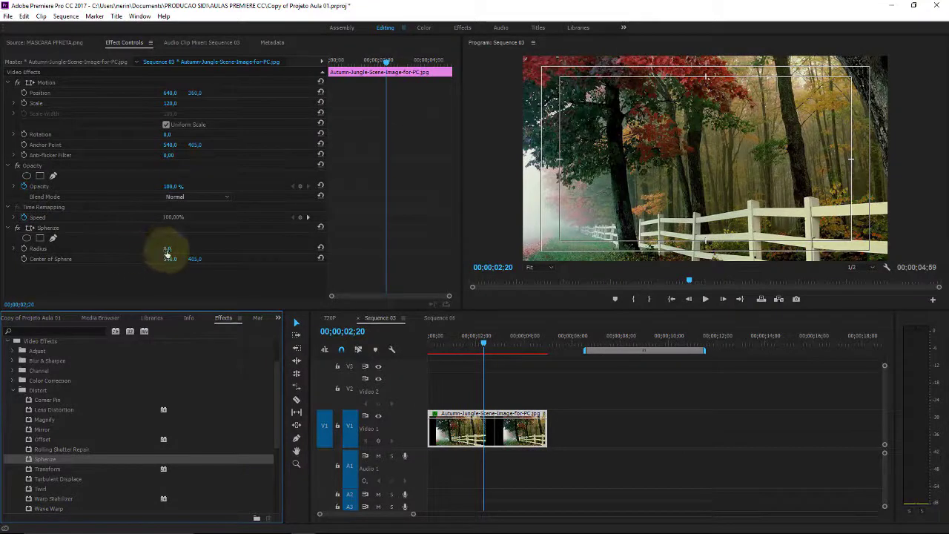
pyautogui.moveTo(167, 248)
pyautogui.mouseDown()
pyautogui.moveTo(261, 252)
pyautogui.moveTo(196, 274)
pyautogui.moveTo(280, 252)
pyautogui.moveTo(174, 248)
pyautogui.moveTo(468, 215)
pyautogui.mouseUp()
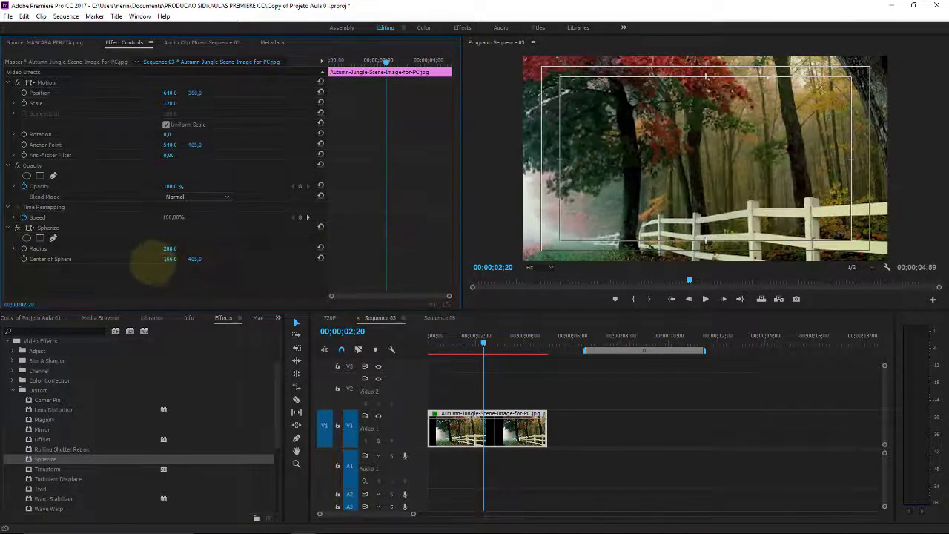
pyautogui.moveTo(170, 259); pyautogui.dragTo(245, 263)
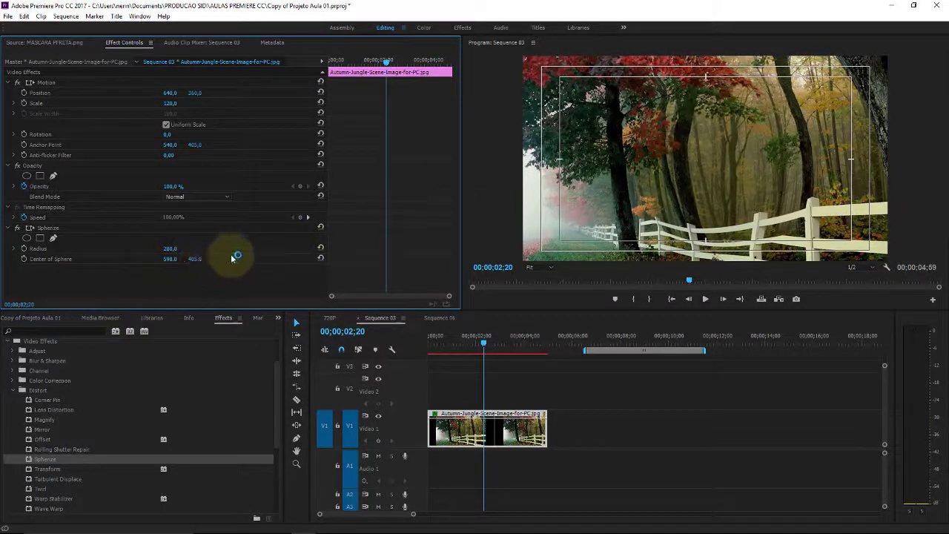
pyautogui.moveTo(190, 259)
pyautogui.mouseDown()
pyautogui.moveTo(59, 272)
pyautogui.moveTo(127, 258)
pyautogui.moveTo(116, 252)
pyautogui.mouseUp()
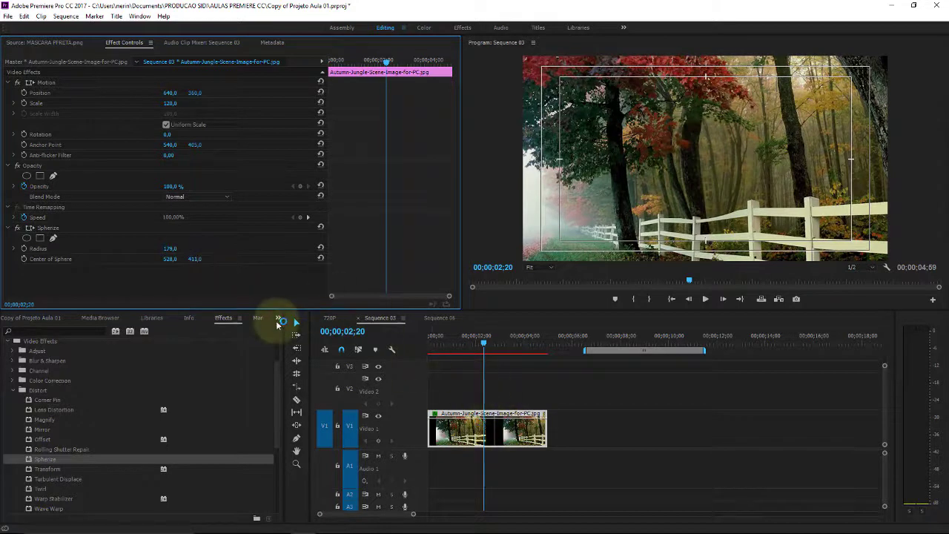
# Put Title 10 on V2 above the forest clip and set its Scale to 56.
pyautogui.click(48, 319)
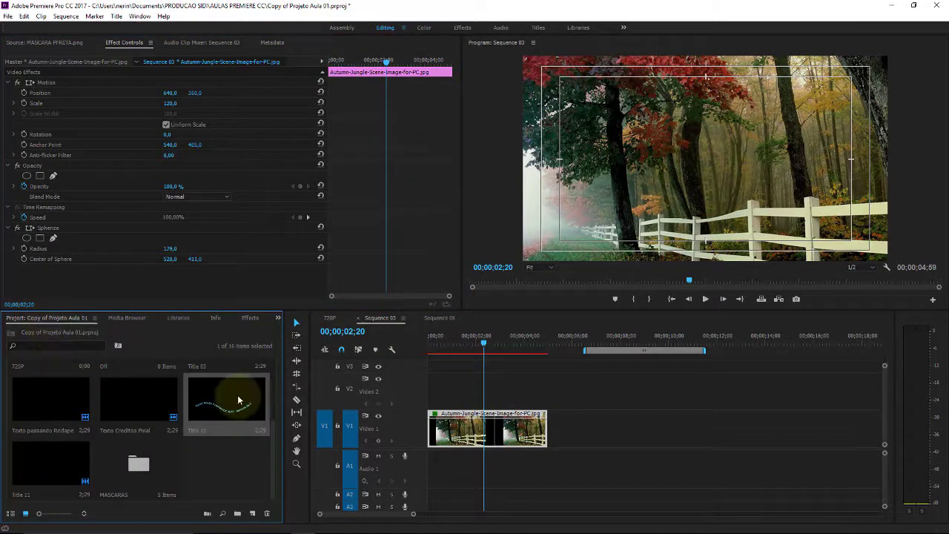
pyautogui.moveTo(239, 392); pyautogui.dragTo(460, 393)
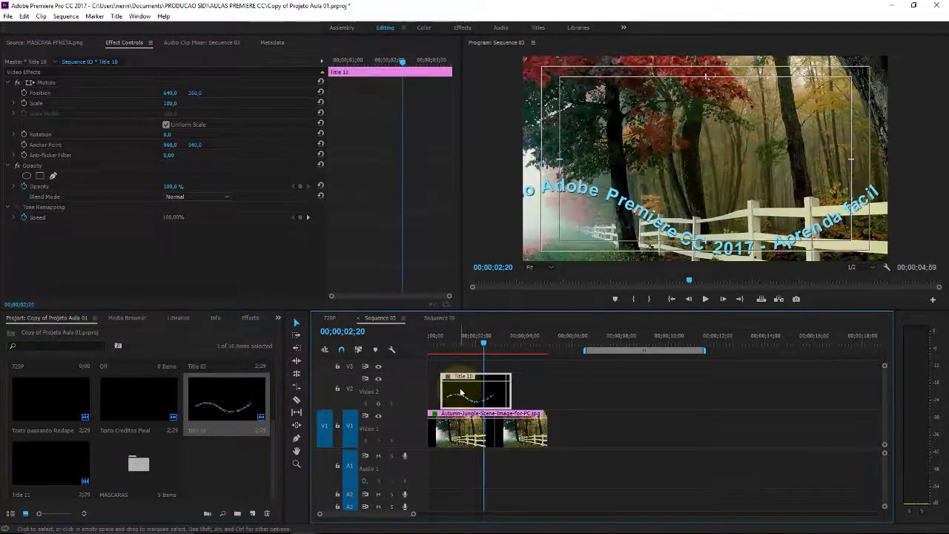
pyautogui.moveTo(170, 103); pyautogui.dragTo(149, 104)
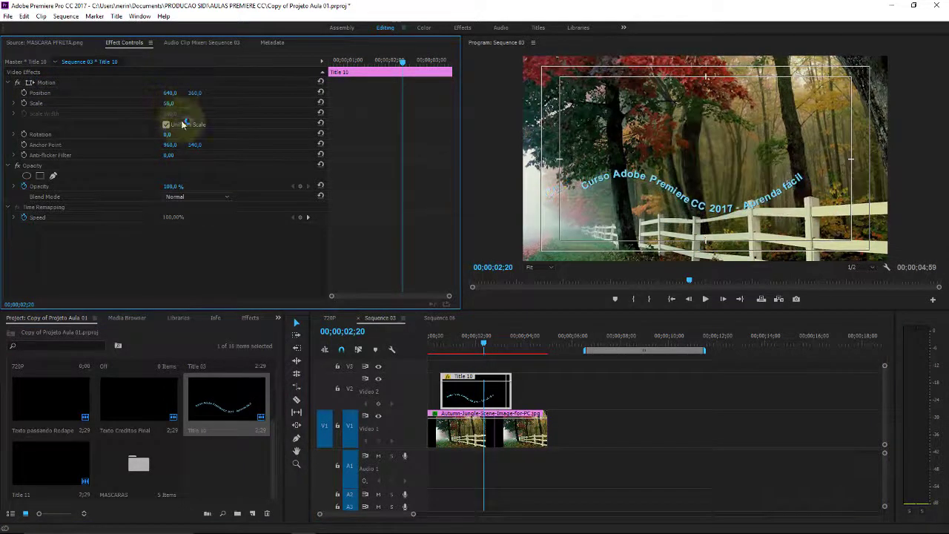
# Apply Spherize to Title 10 with Radius 436 and the sphere centre at -240 X.
pyautogui.click(248, 318)
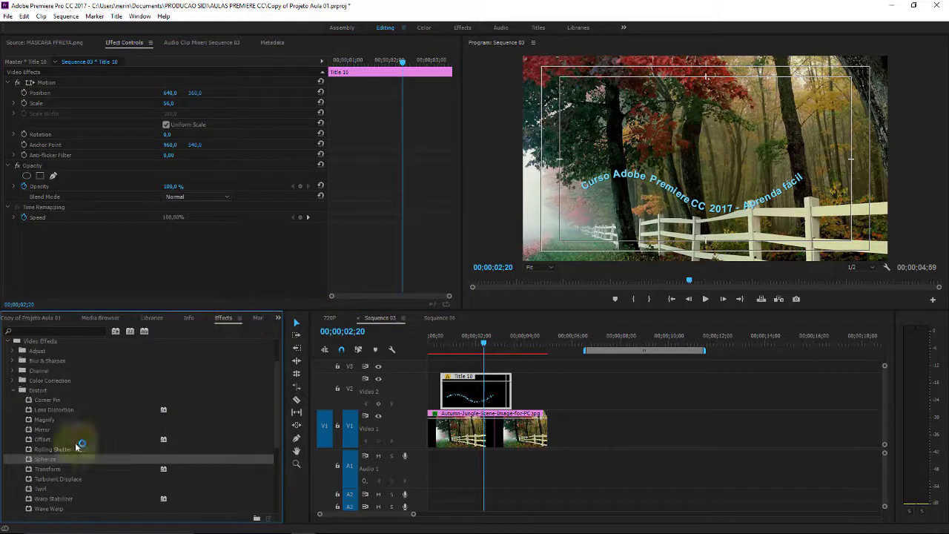
pyautogui.moveTo(55, 464); pyautogui.dragTo(475, 391)
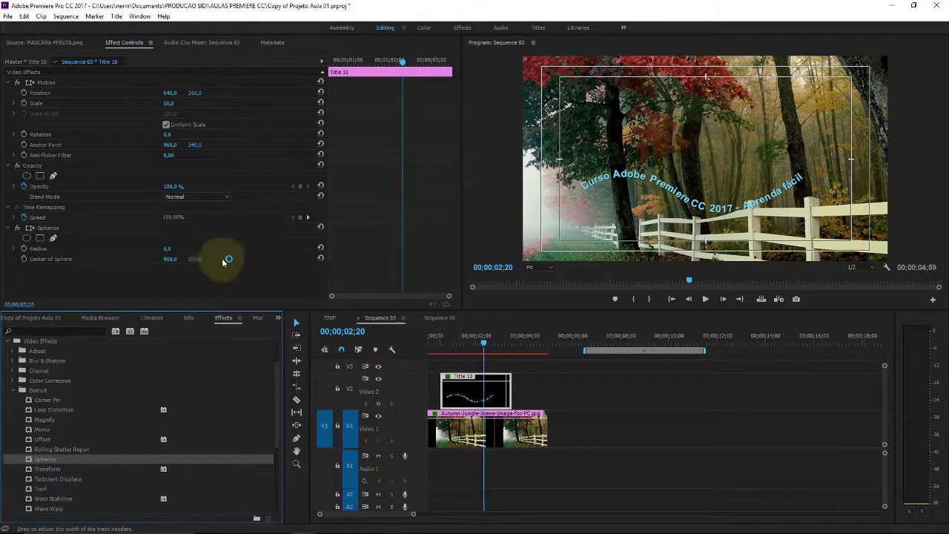
pyautogui.moveTo(167, 249)
pyautogui.mouseDown()
pyautogui.moveTo(420, 243)
pyautogui.moveTo(388, 252)
pyautogui.mouseUp()
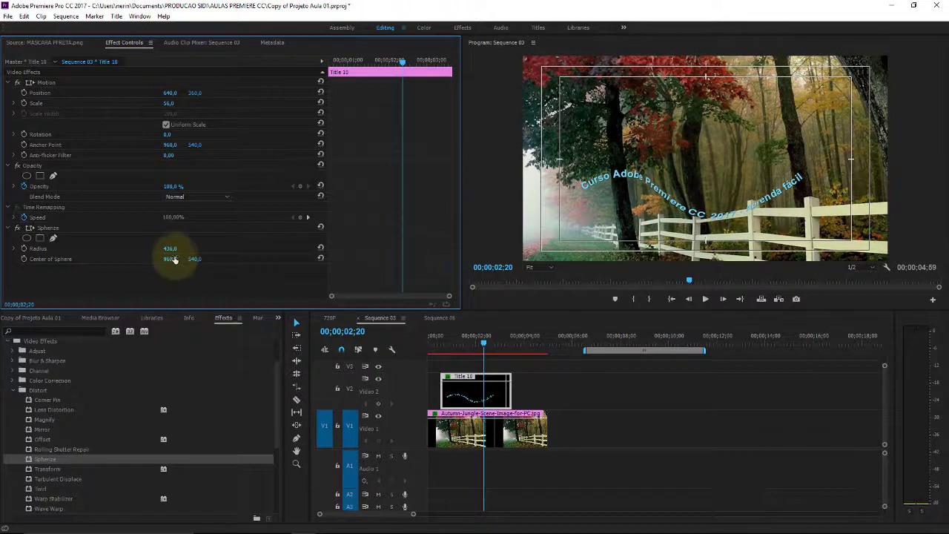
pyautogui.moveTo(169, 259)
pyautogui.mouseDown()
pyautogui.moveTo(396, 267)
pyautogui.moveTo(172, 252)
pyautogui.moveTo(106, 258)
pyautogui.moveTo(119, 267)
pyautogui.moveTo(33, 300)
pyautogui.moveTo(120, 274)
pyautogui.mouseUp()
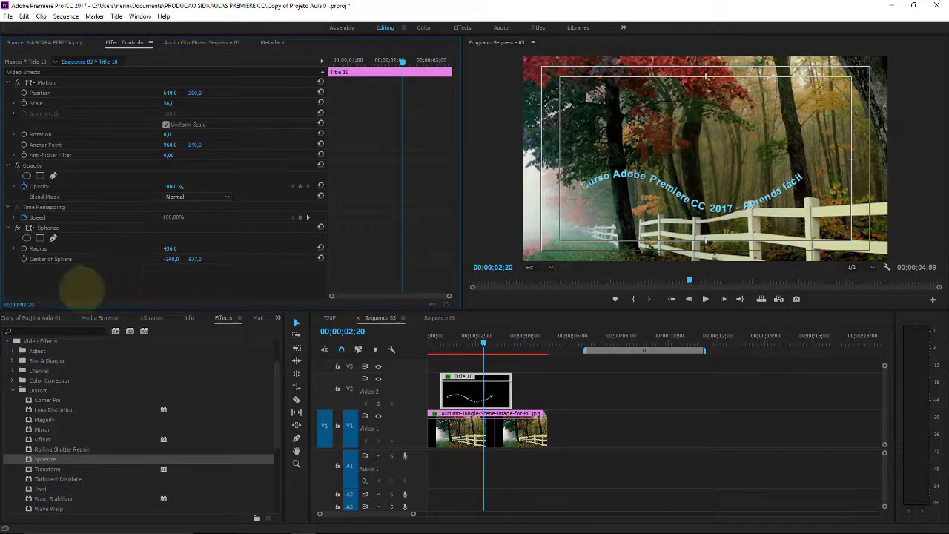
pyautogui.moveTo(402, 61); pyautogui.dragTo(356, 61)
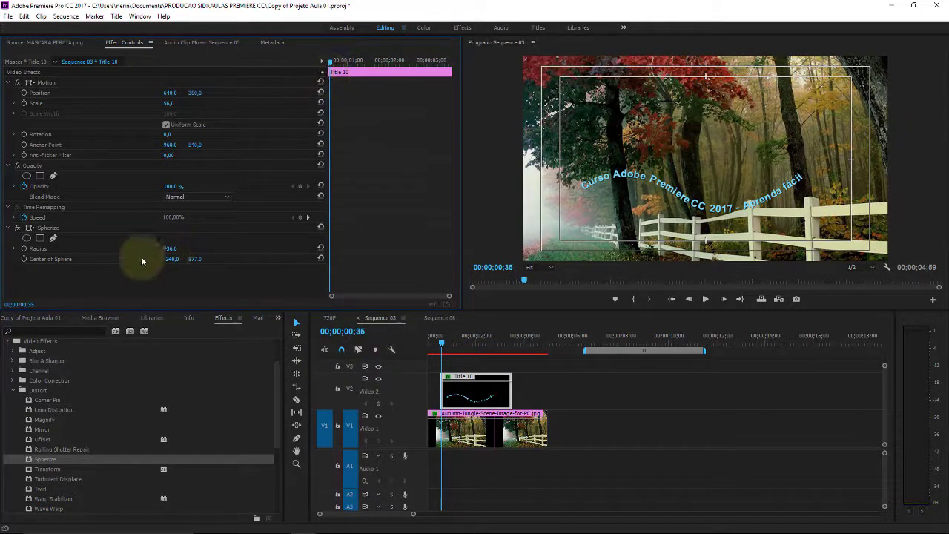
# Keyframe the title's Center of Sphere X from -240 to 2228 and scrub to preview the sweep.
pyautogui.click(23, 259)
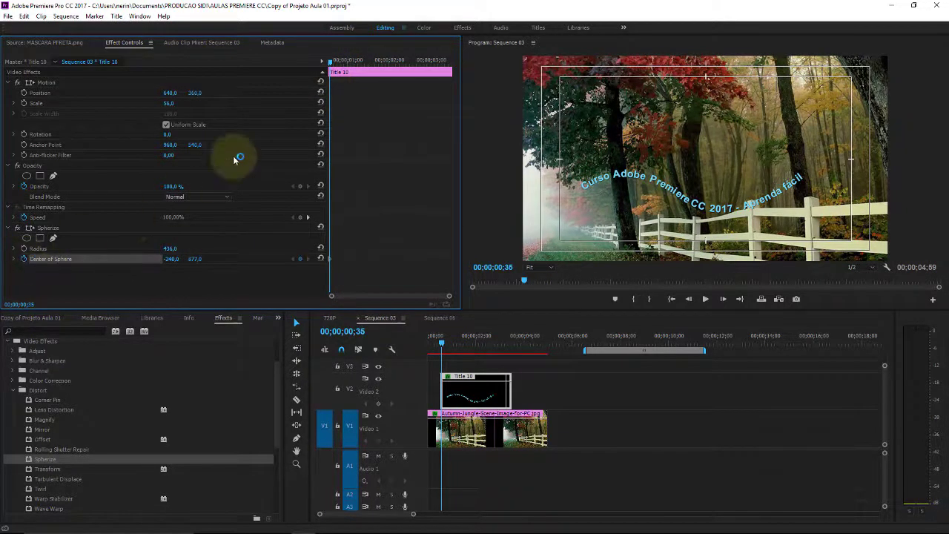
pyautogui.moveTo(330, 61); pyautogui.dragTo(424, 63)
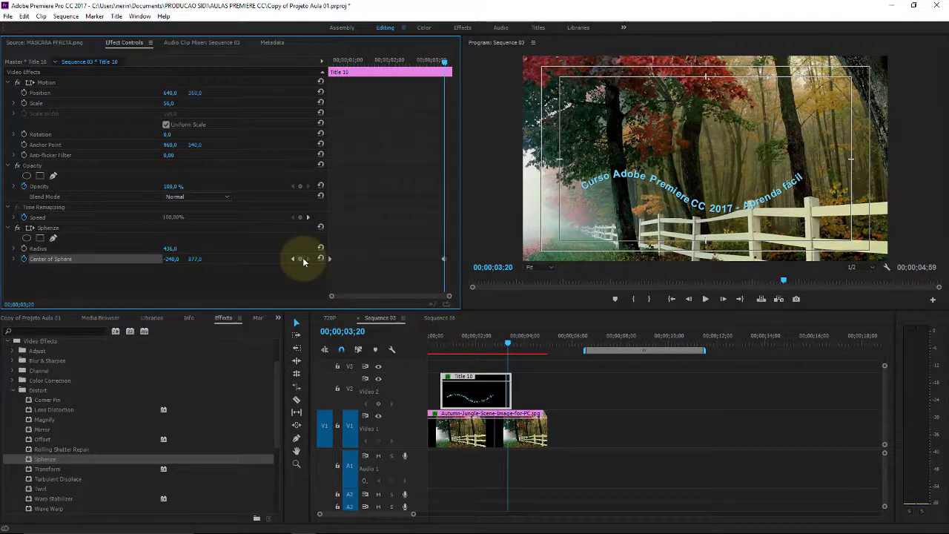
pyautogui.moveTo(175, 260); pyautogui.dragTo(650, 239)
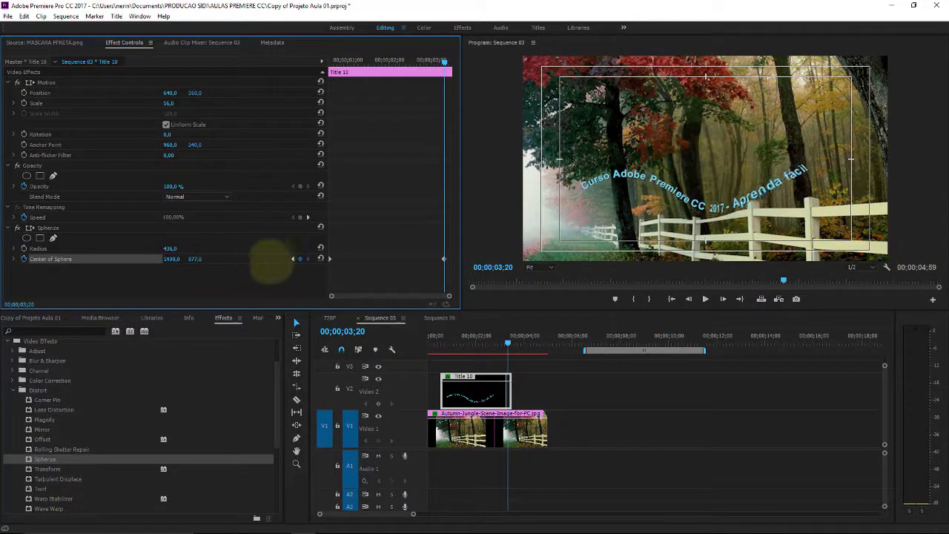
pyautogui.moveTo(649, 239); pyautogui.dragTo(625, 263)
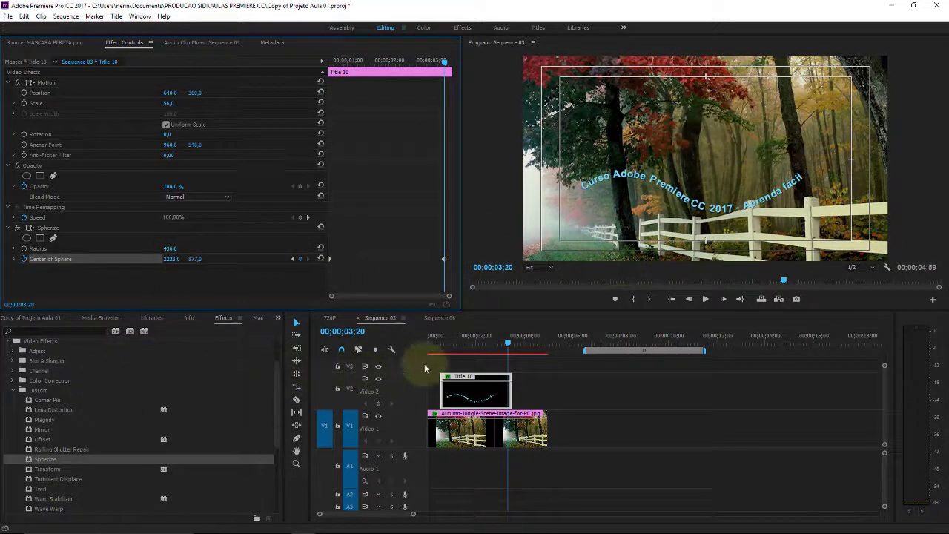
pyautogui.click(445, 343)
pyautogui.moveTo(444, 343)
pyautogui.mouseDown()
pyautogui.moveTo(511, 343)
pyautogui.moveTo(467, 343)
pyautogui.mouseUp()
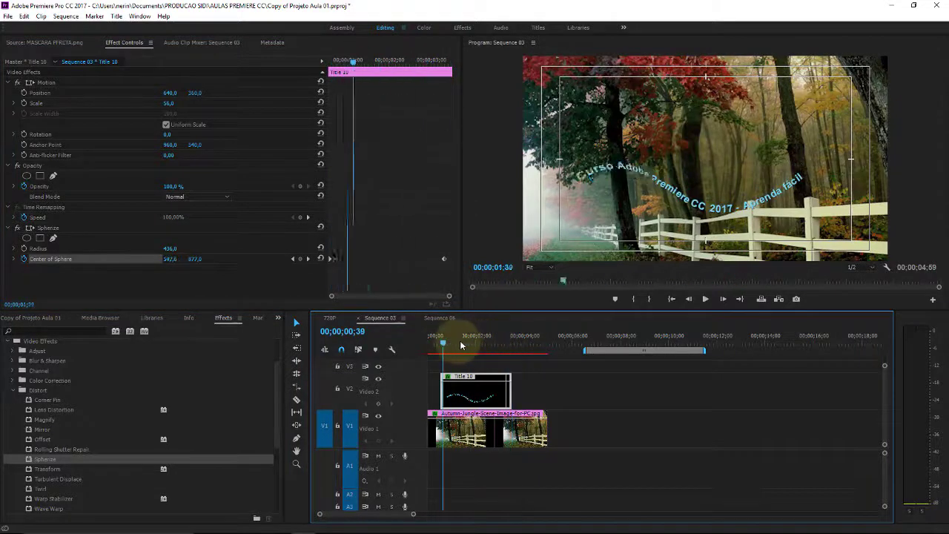
# Delete the Spherize effect from the forest clip on V1.
pyautogui.click(463, 428)
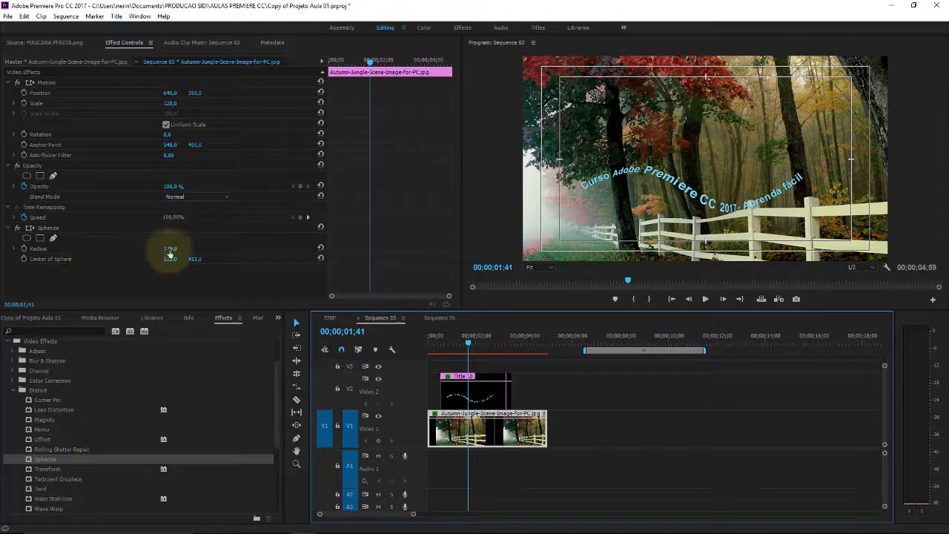
pyautogui.moveTo(169, 250)
pyautogui.mouseDown()
pyautogui.moveTo(172, 264)
pyautogui.moveTo(321, 260)
pyautogui.mouseUp()
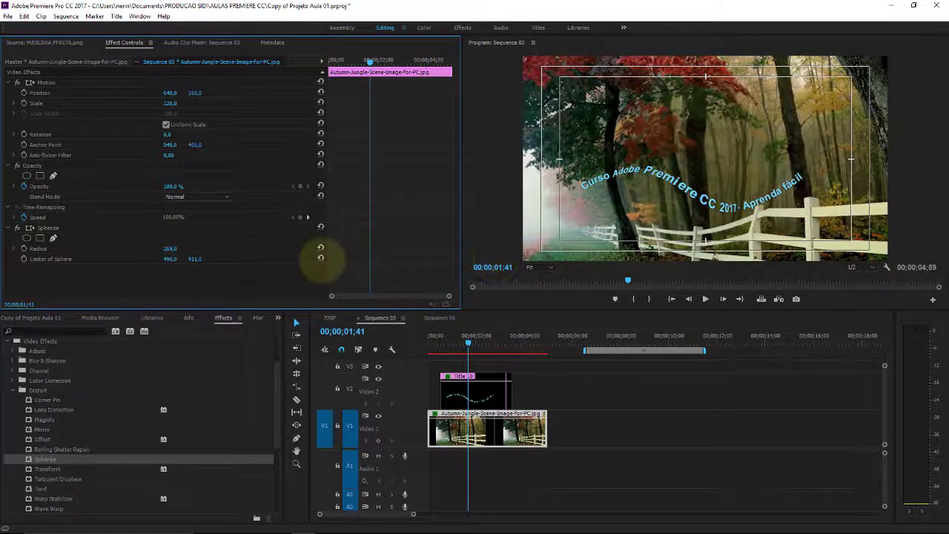
pyautogui.click(52, 233)
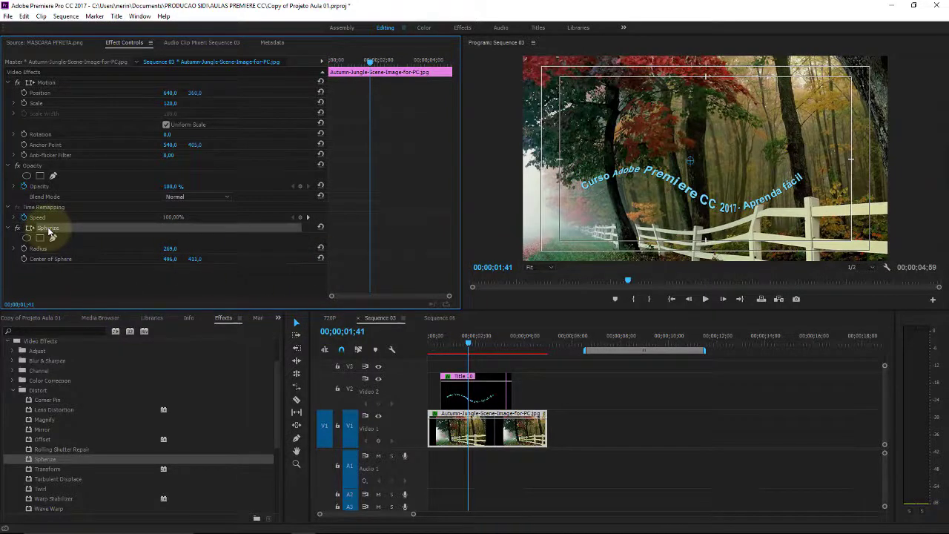
pyautogui.press('Delete')
# Apply Transform to the forest clip and delete Title 10 from V2.
pyautogui.click(57, 471)
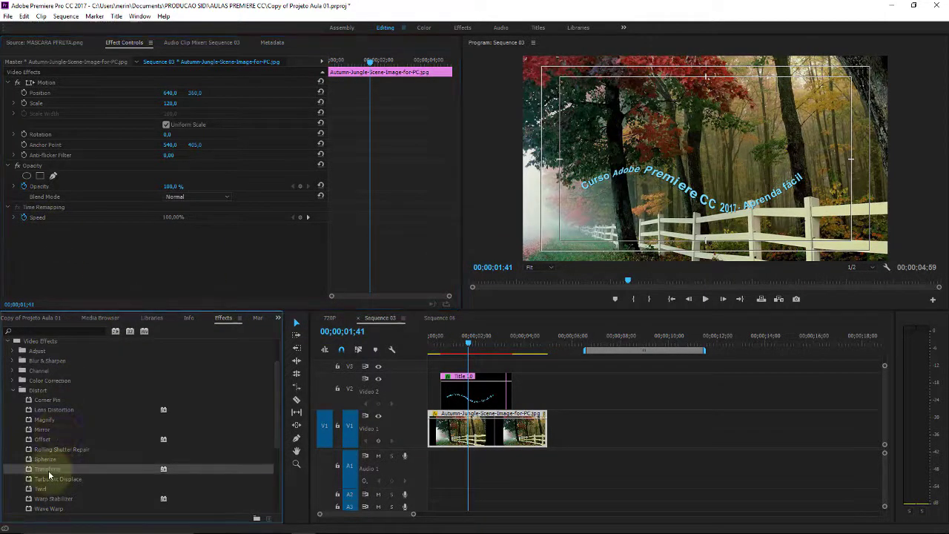
pyautogui.moveTo(49, 474)
pyautogui.mouseDown()
pyautogui.moveTo(454, 438)
pyautogui.moveTo(483, 444)
pyautogui.mouseUp()
pyautogui.click(490, 398)
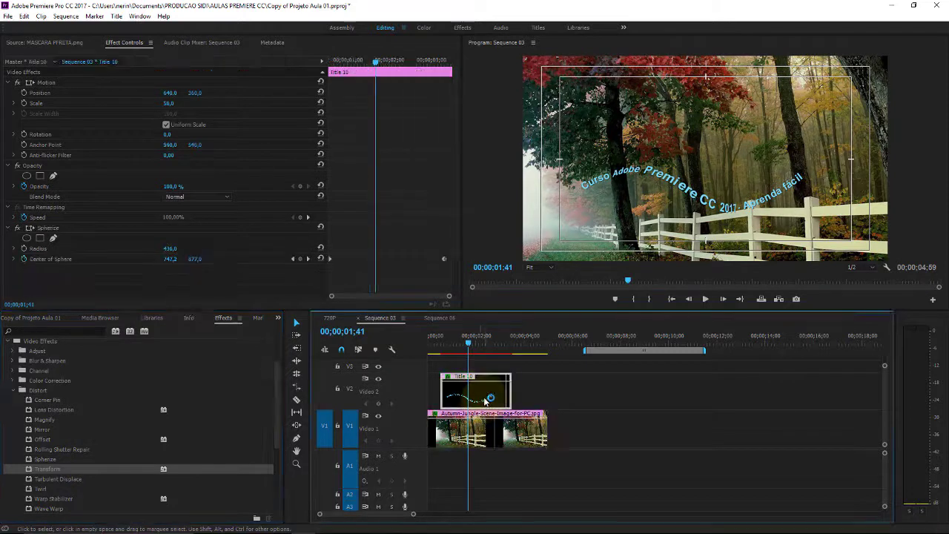
pyautogui.press('Delete')
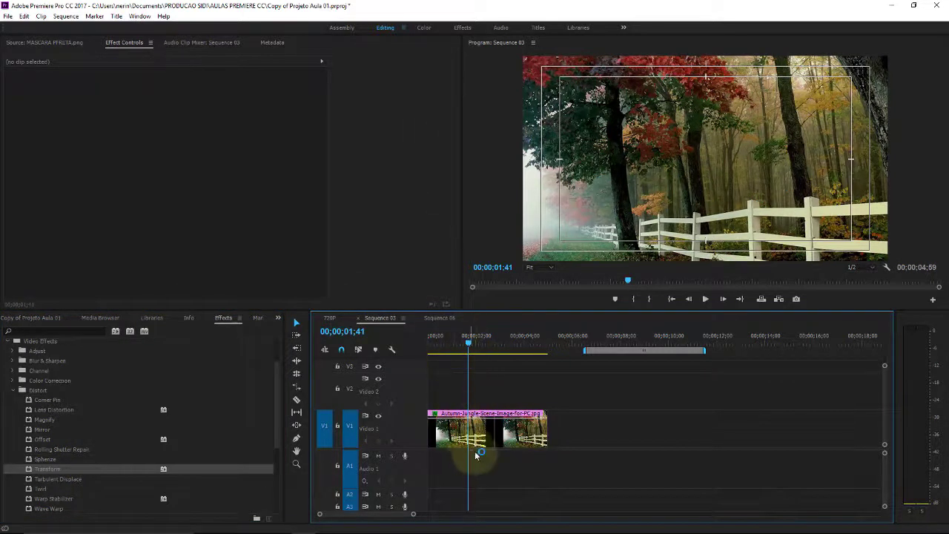
# Set the forest clip's Transform to Scale 99, Skew 7, Skew Axis 191°, Rotation 2°, Shutter Angle 36.
pyautogui.click(480, 436)
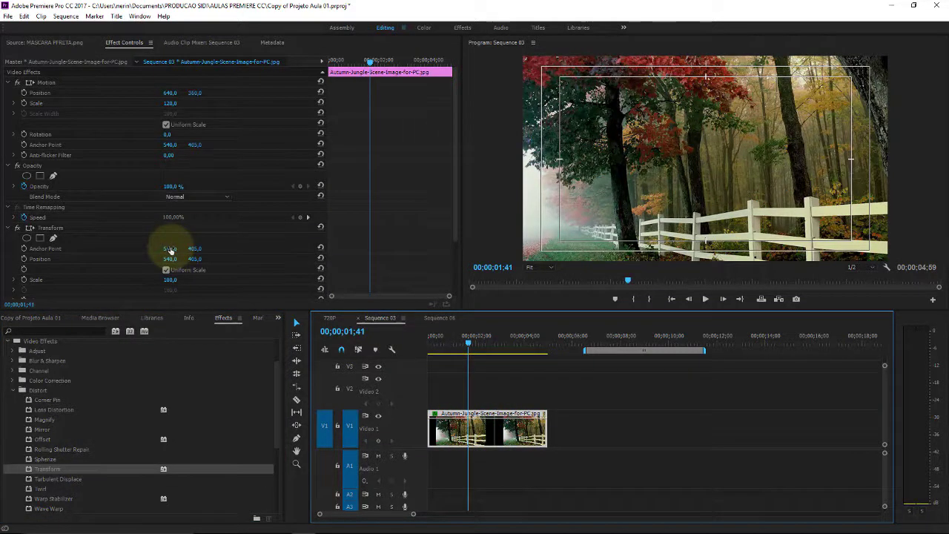
pyautogui.moveTo(170, 257)
pyautogui.mouseDown()
pyautogui.moveTo(169, 248)
pyautogui.moveTo(226, 256)
pyautogui.moveTo(177, 267)
pyautogui.moveTo(154, 257)
pyautogui.mouseUp()
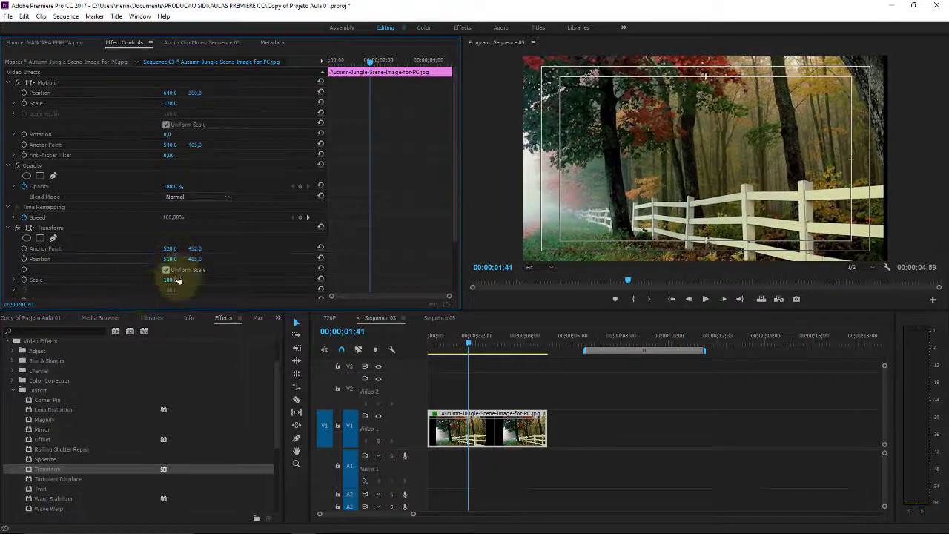
pyautogui.moveTo(171, 283); pyautogui.dragTo(197, 280)
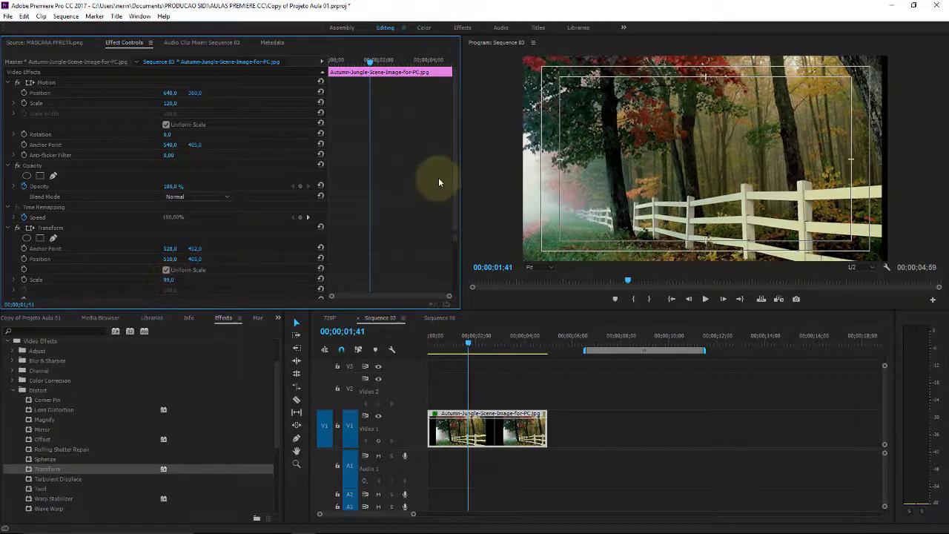
pyautogui.moveTo(456, 169); pyautogui.dragTo(457, 240)
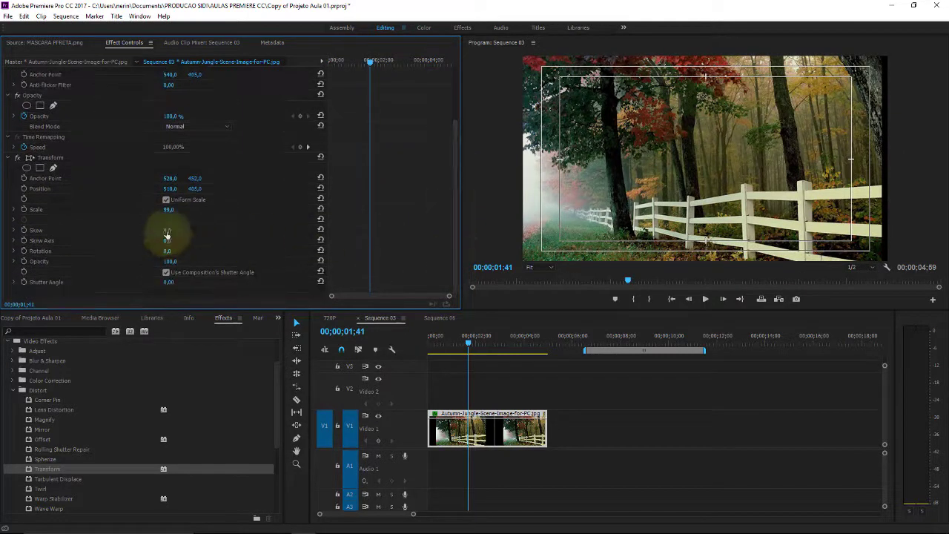
pyautogui.moveTo(244, 230); pyautogui.dragTo(169, 231)
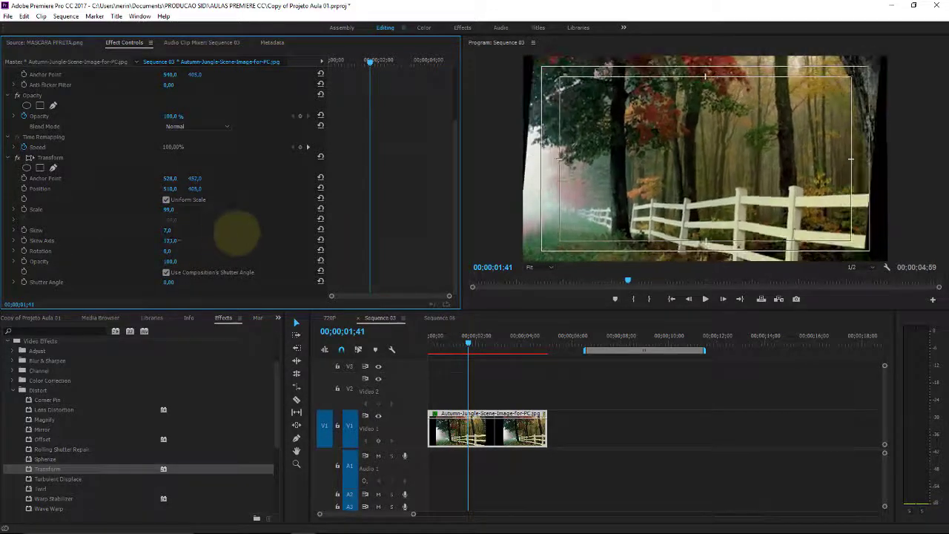
pyautogui.moveTo(196, 238)
pyautogui.mouseDown()
pyautogui.moveTo(256, 237)
pyautogui.moveTo(169, 237)
pyautogui.moveTo(238, 237)
pyautogui.moveTo(195, 250)
pyautogui.moveTo(296, 241)
pyautogui.moveTo(222, 249)
pyautogui.moveTo(267, 234)
pyautogui.mouseUp()
pyautogui.moveTo(168, 251); pyautogui.dragTo(179, 262)
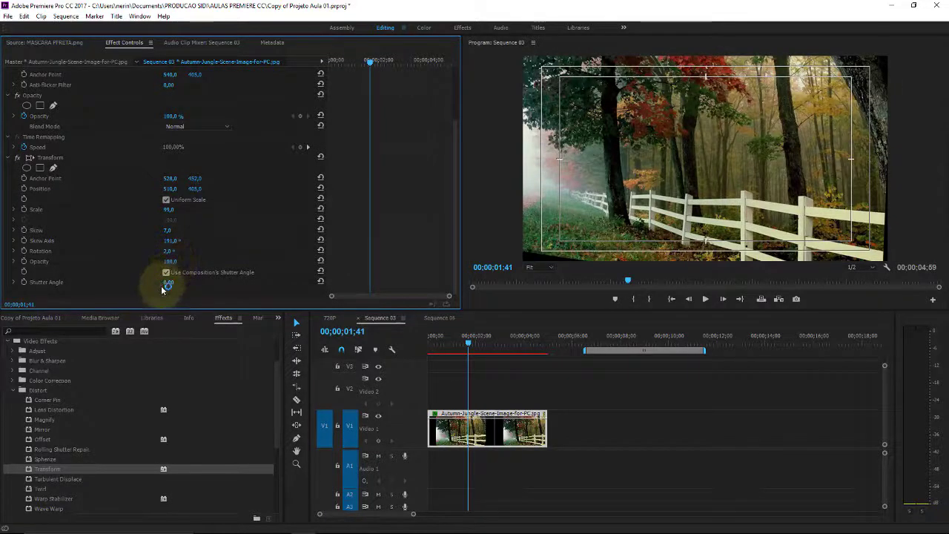
pyautogui.moveTo(170, 284)
pyautogui.mouseDown()
pyautogui.moveTo(244, 275)
pyautogui.moveTo(191, 275)
pyautogui.mouseUp()
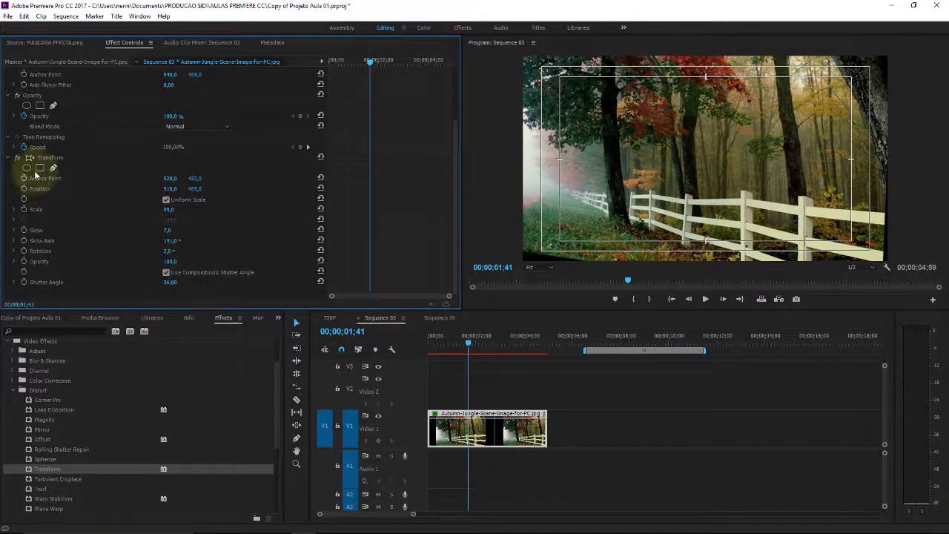
# Replace Transform with Turbulent Displace on the forest clip and raise Amount to 100.
pyautogui.press('Delete')
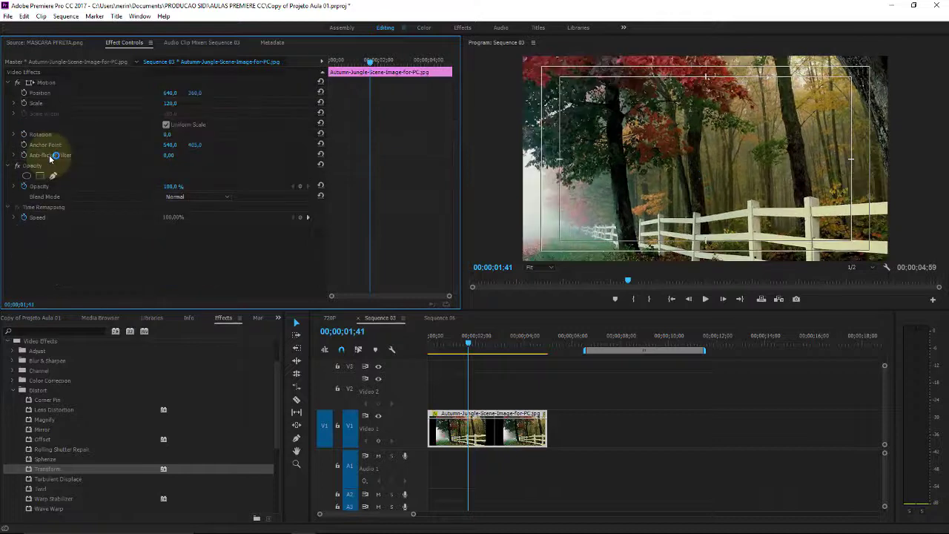
pyautogui.click(53, 481)
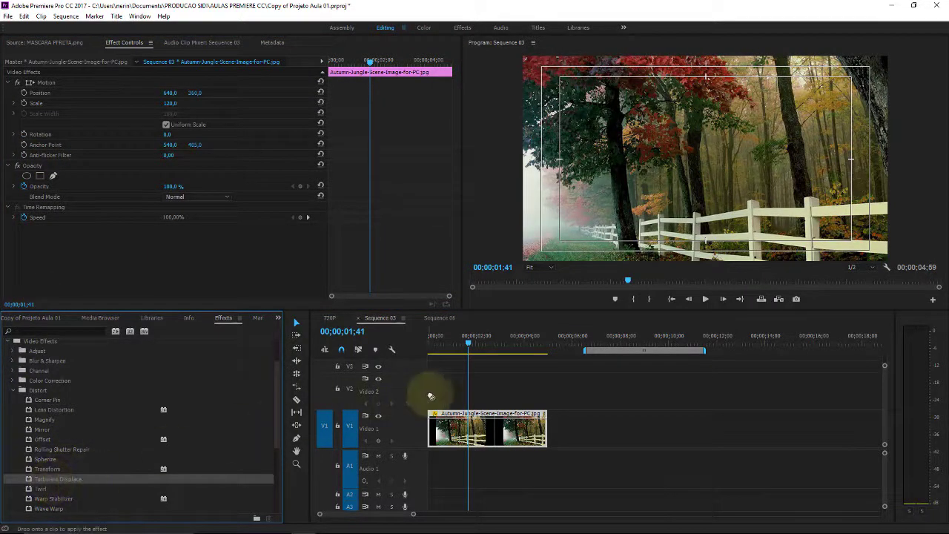
pyautogui.moveTo(83, 480); pyautogui.dragTo(466, 426)
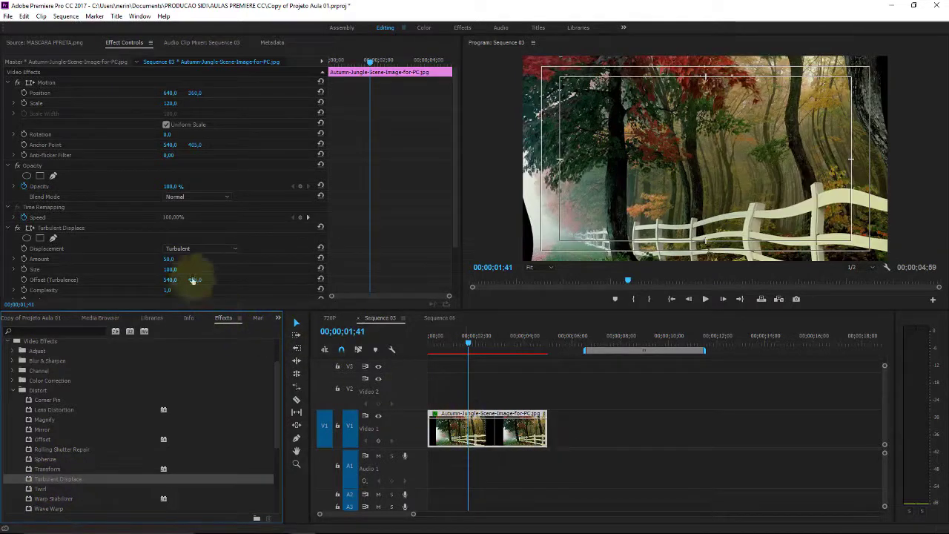
pyautogui.moveTo(166, 260)
pyautogui.mouseDown()
pyautogui.moveTo(180, 254)
pyautogui.moveTo(194, 277)
pyautogui.moveTo(160, 272)
pyautogui.mouseUp()
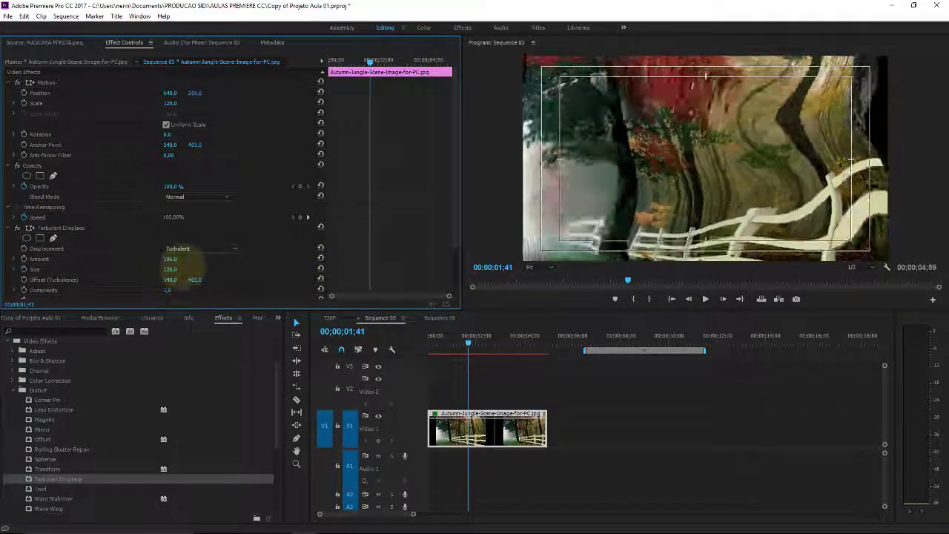
pyautogui.click(197, 249)
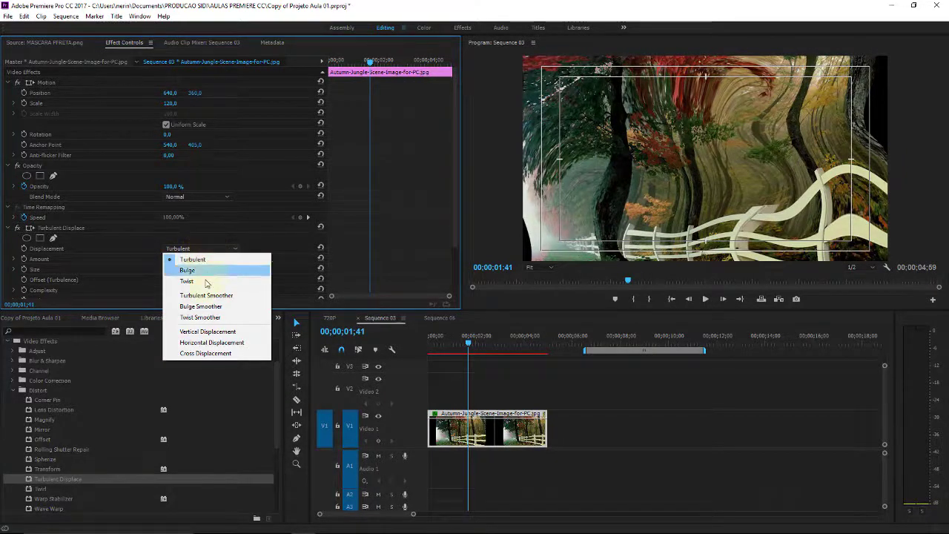
# Try Horizontal and Vertical displacement types, adjusting Amount and shrinking Size to 104.
pyautogui.click(225, 344)
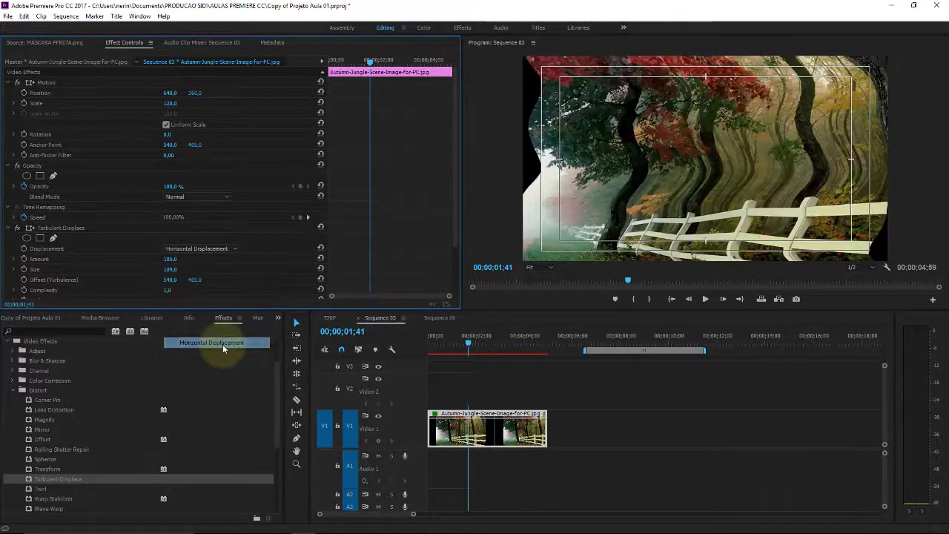
pyautogui.moveTo(217, 259); pyautogui.dragTo(119, 258)
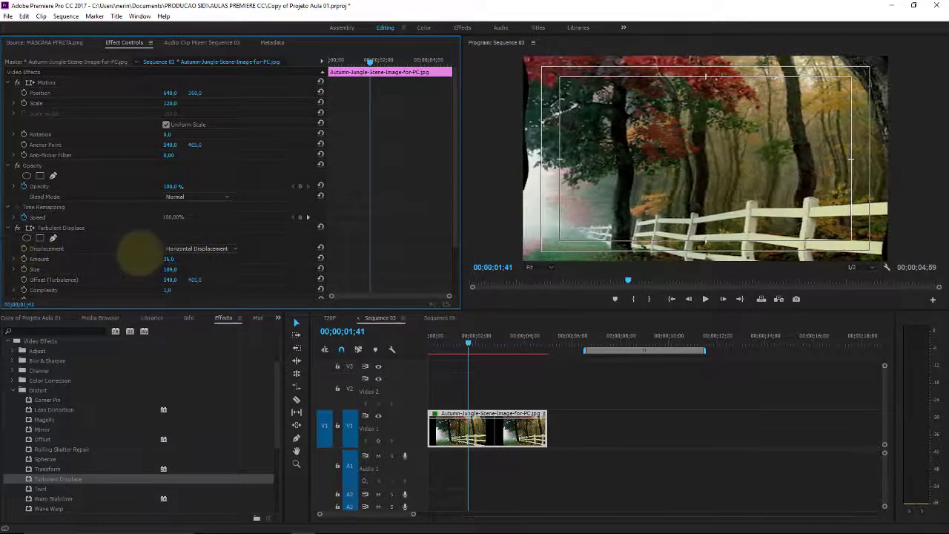
pyautogui.moveTo(172, 270); pyautogui.dragTo(191, 258)
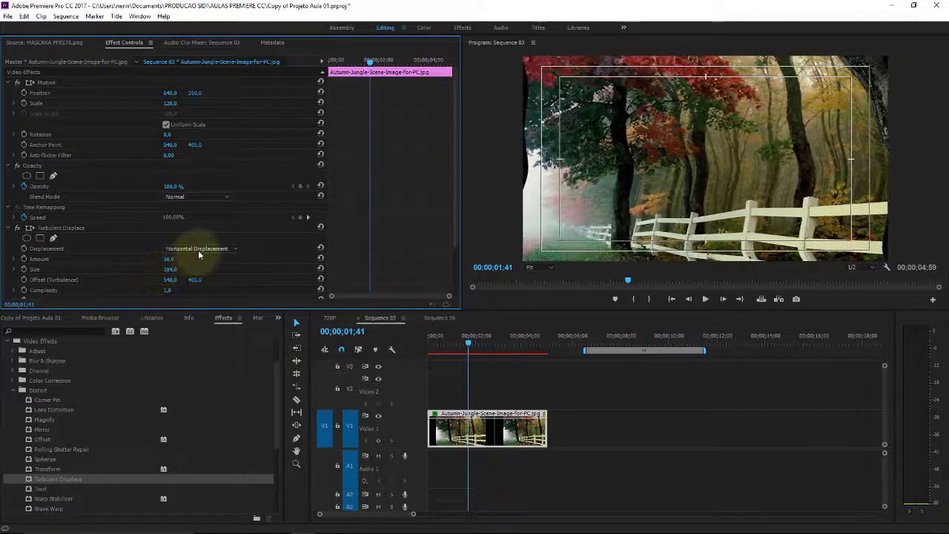
pyautogui.click(199, 252)
pyautogui.click(227, 332)
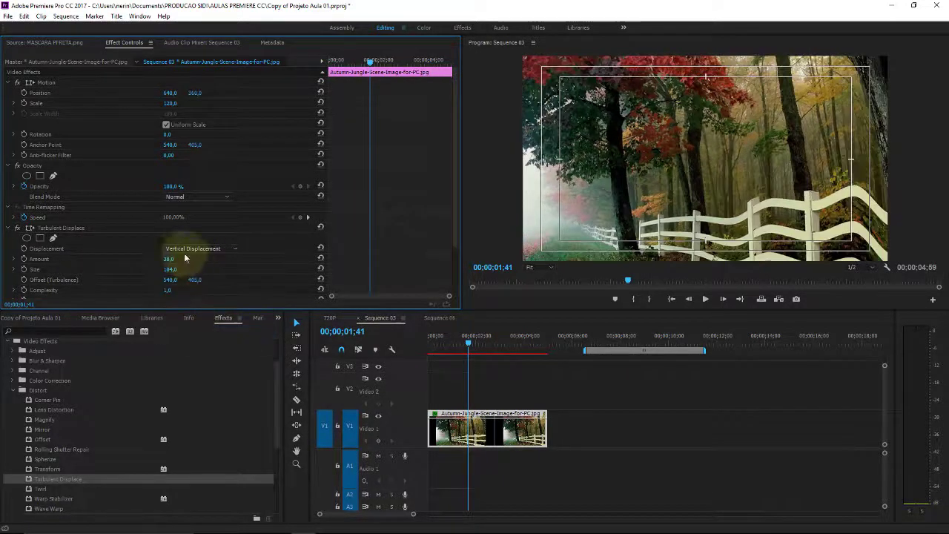
pyautogui.moveTo(169, 259); pyautogui.dragTo(216, 267)
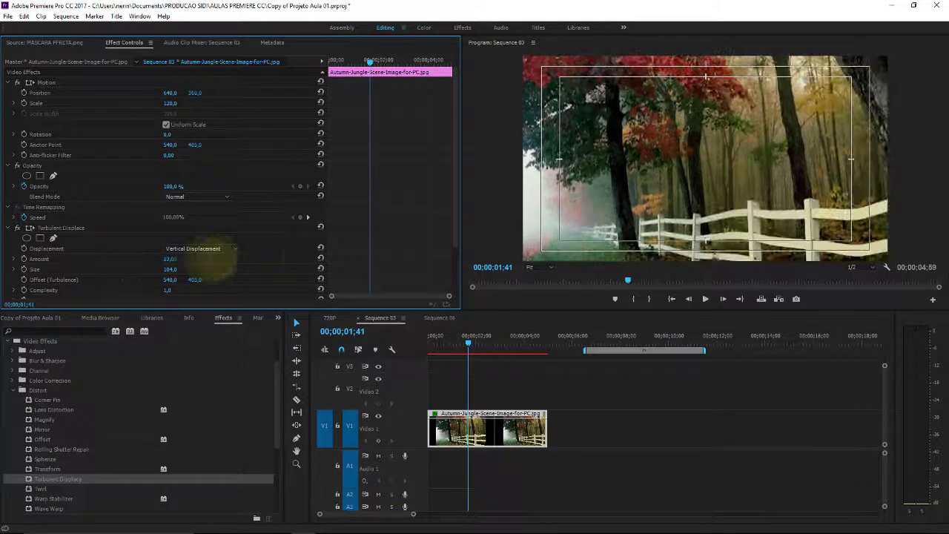
# Return to Turbulent displacement, save the project, and set Amount to 55.
pyautogui.click(203, 249)
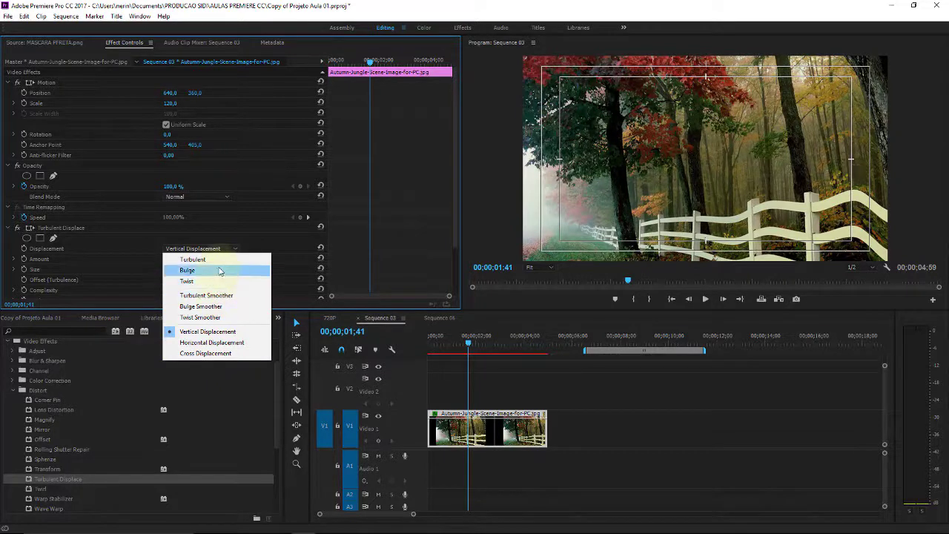
pyautogui.click(220, 260)
pyautogui.hotkey('ctrl', 's')
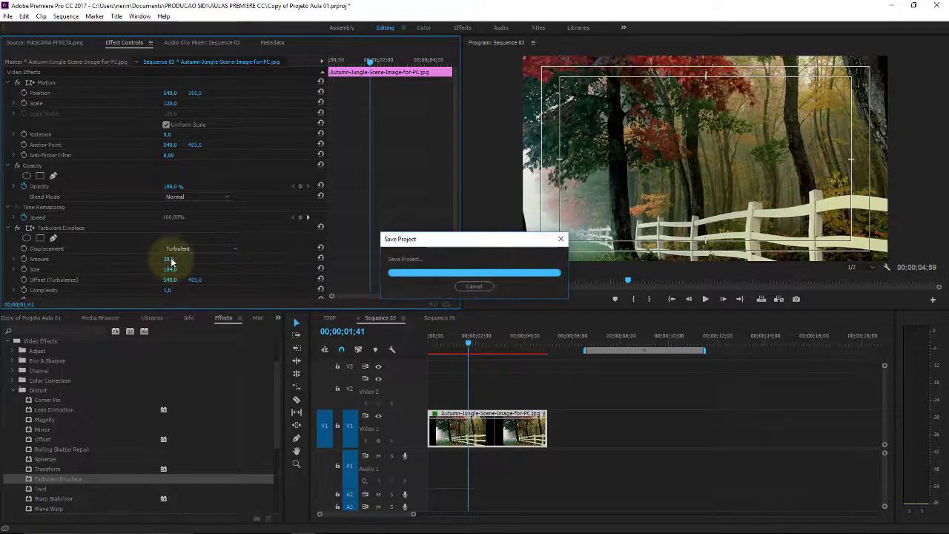
pyautogui.moveTo(172, 259); pyautogui.dragTo(176, 260)
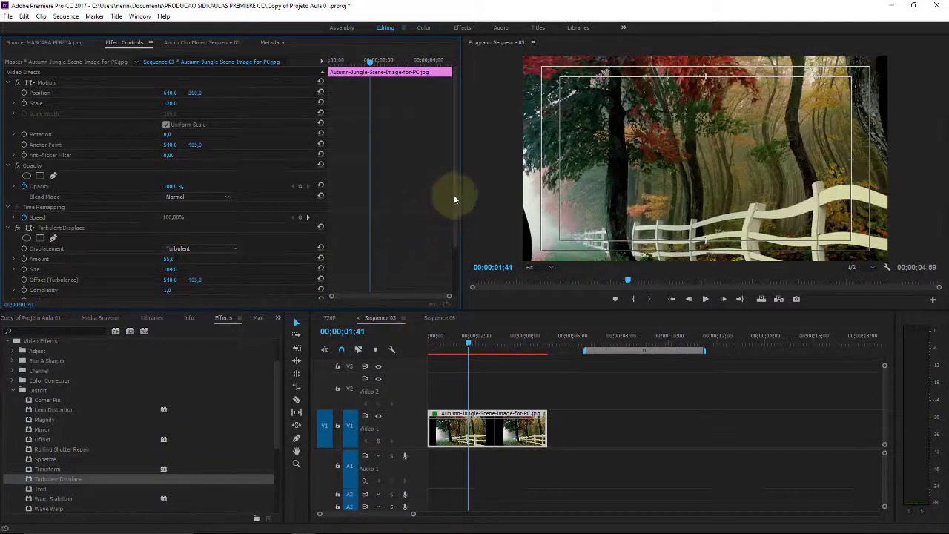
pyautogui.scroll(-3, 455, 204)
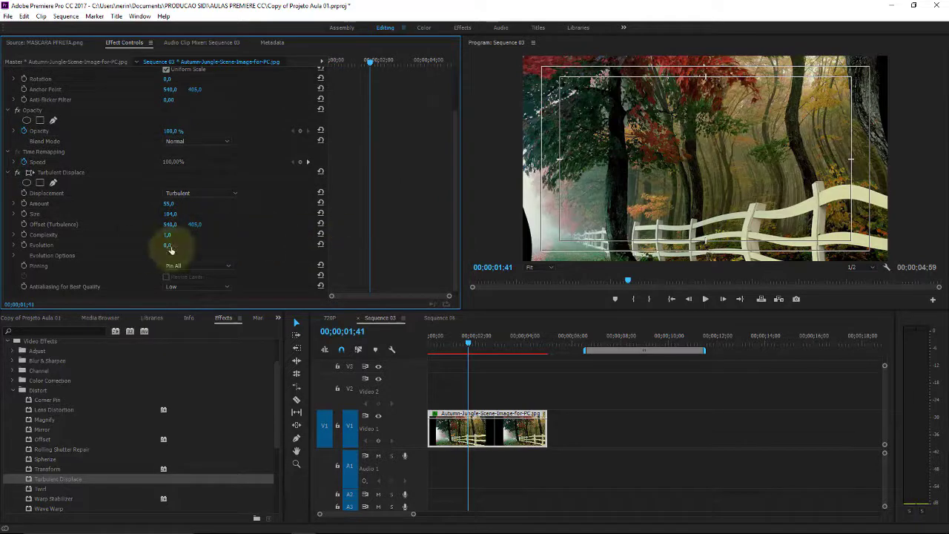
# Set turbulence Evolution to 216° and Complexity to 2.3, then move the playhead near the start.
pyautogui.moveTo(169, 249); pyautogui.dragTo(326, 244)
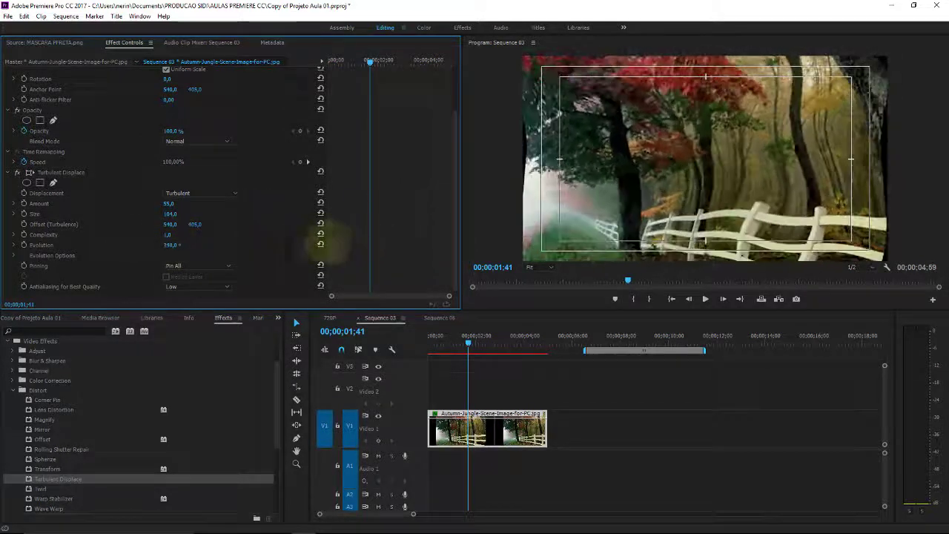
pyautogui.moveTo(326, 245); pyautogui.dragTo(275, 237)
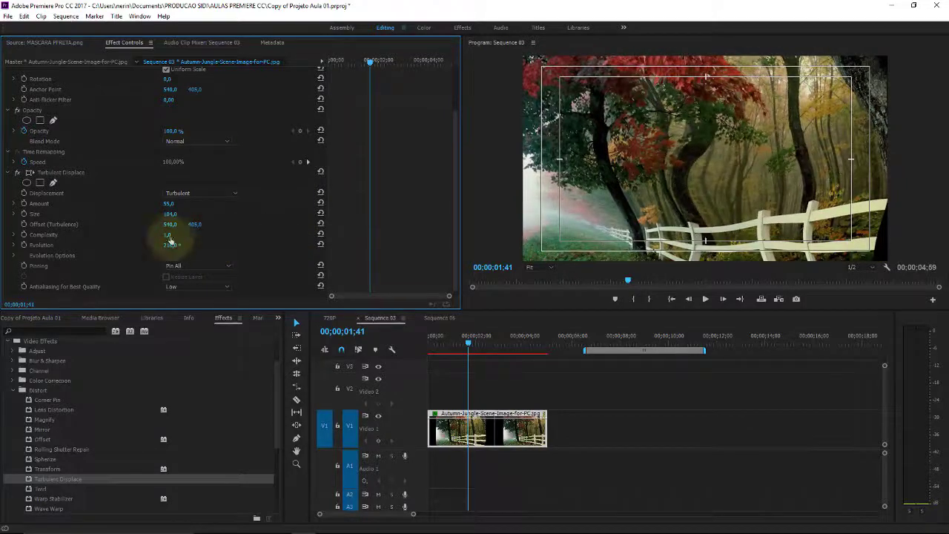
pyautogui.moveTo(176, 236); pyautogui.dragTo(136, 240)
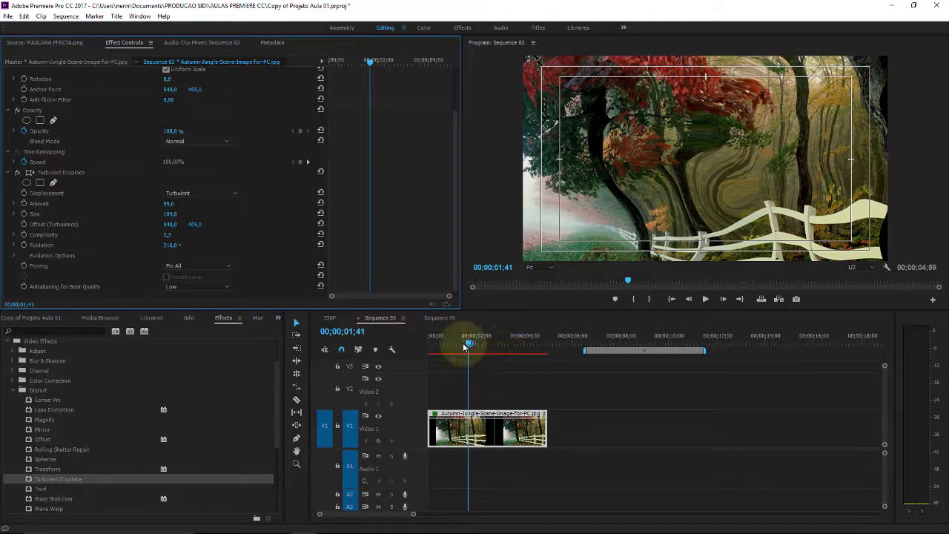
pyautogui.moveTo(465, 343); pyautogui.dragTo(437, 347)
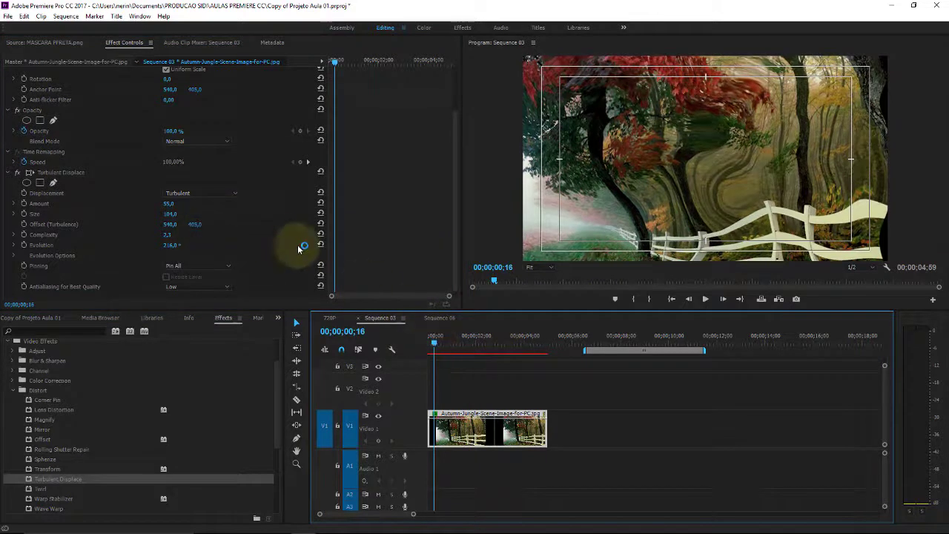
# Keyframe Evolution at the start and again at 4;14, then select Turbulent Displace for removal.
pyautogui.click(23, 245)
pyautogui.moveTo(376, 66); pyautogui.dragTo(438, 63)
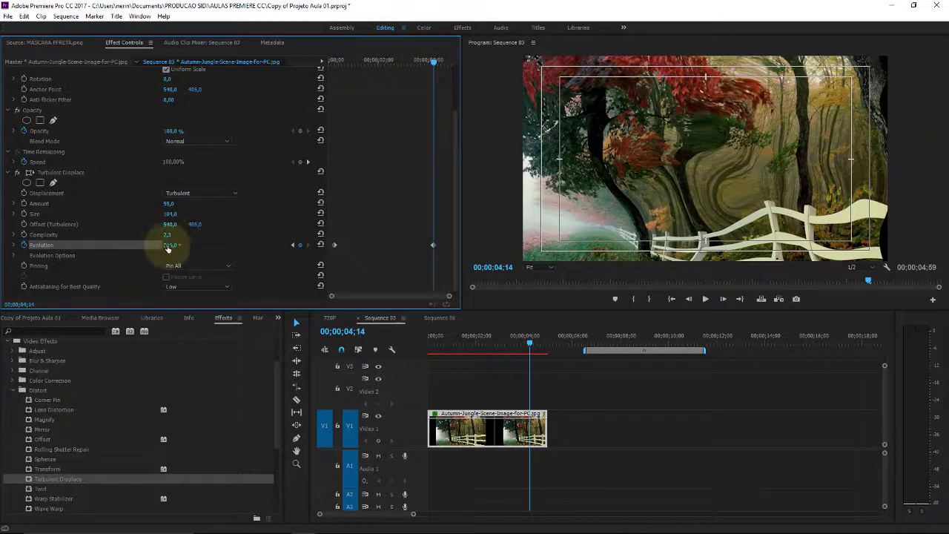
pyautogui.moveTo(170, 244)
pyautogui.mouseDown()
pyautogui.moveTo(238, 245)
pyautogui.moveTo(19, 245)
pyautogui.mouseUp()
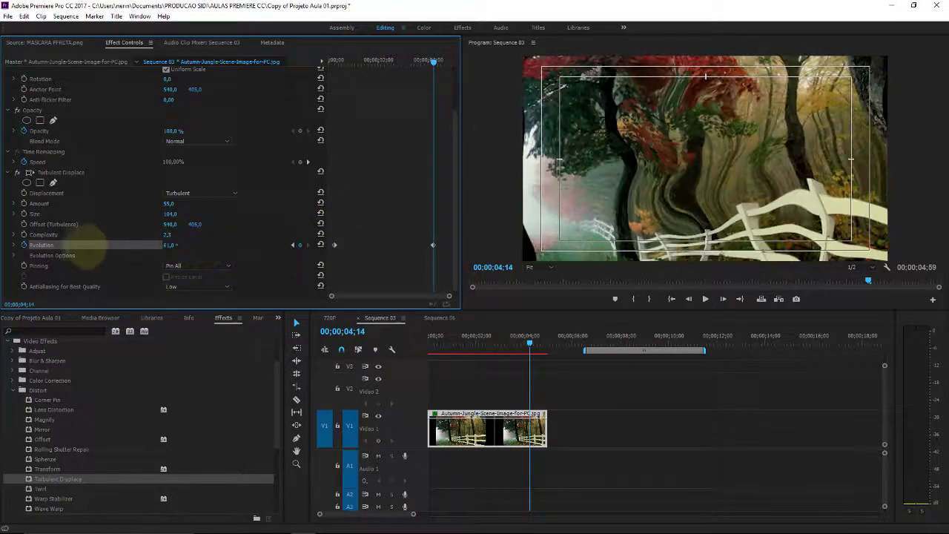
pyautogui.click(457, 433)
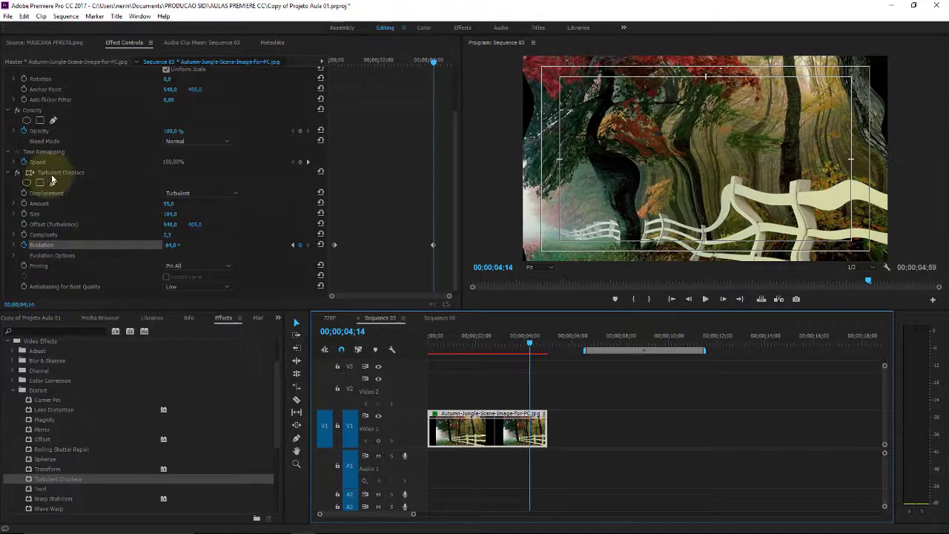
pyautogui.click(52, 176)
# Remove the Turbulent Displace effect and place Title 10 above the forest clip at the sequence start.
pyautogui.press('Delete')
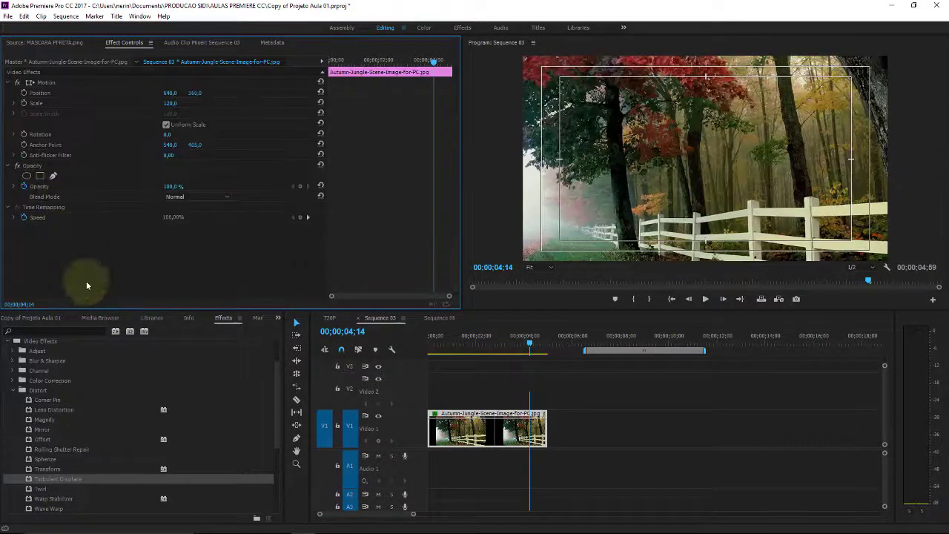
pyautogui.click(38, 488)
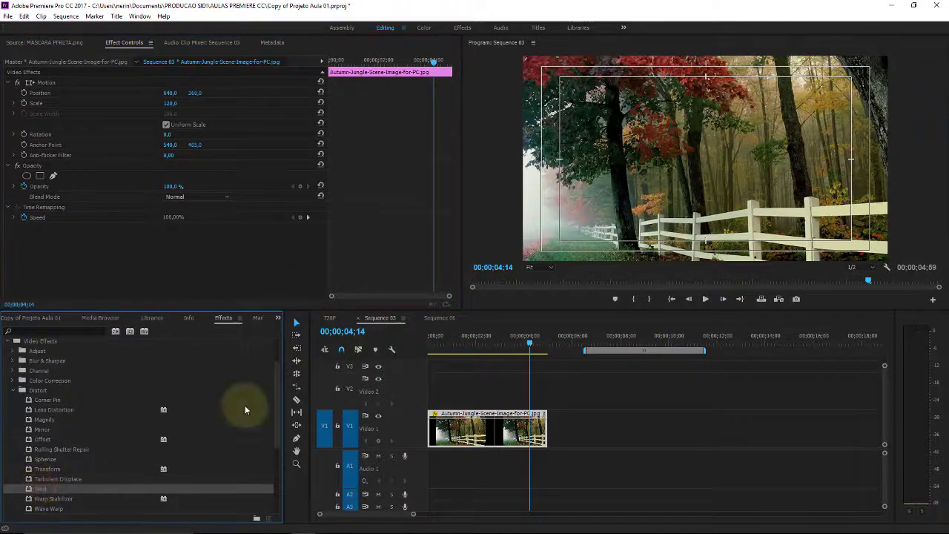
pyautogui.click(50, 318)
pyautogui.moveTo(224, 400); pyautogui.dragTo(547, 378)
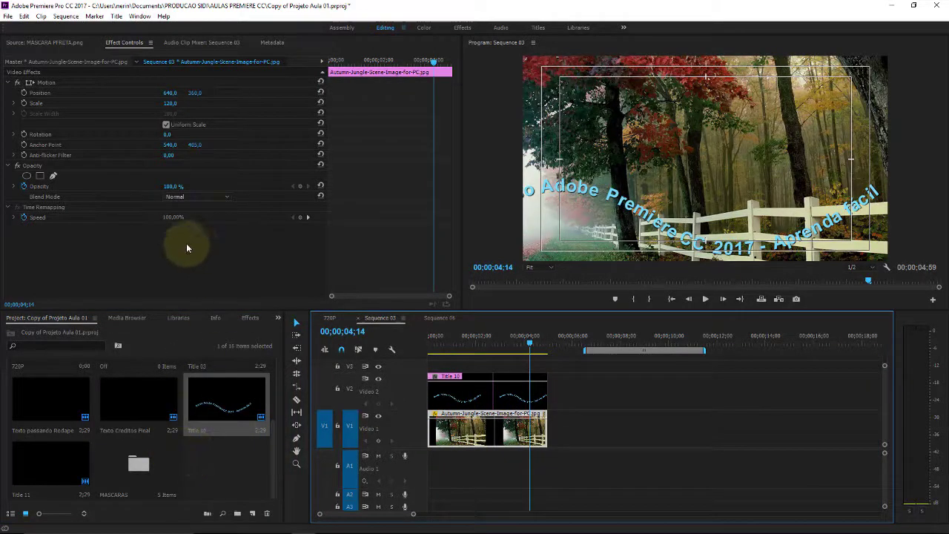
# Apply the Twirl distortion from Video Effects to the forest image clip on V1.
pyautogui.click(251, 318)
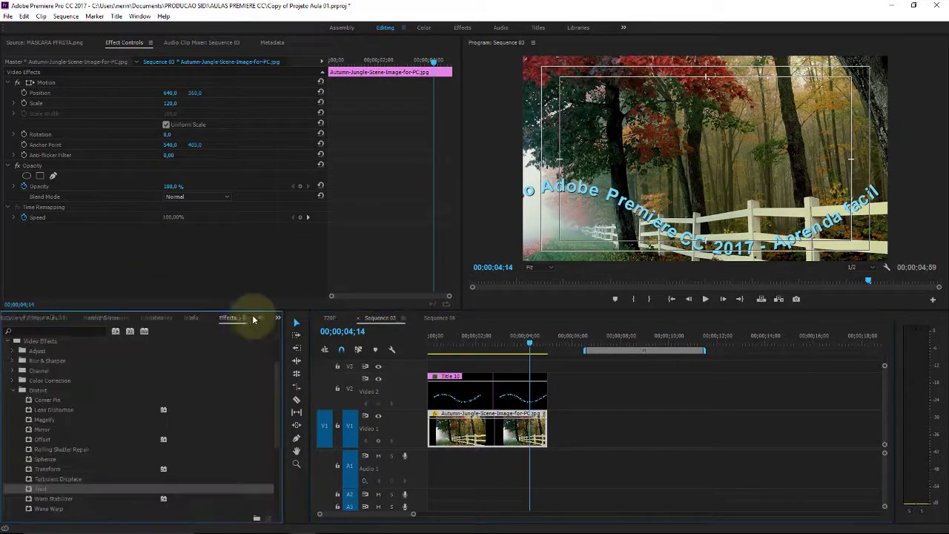
pyautogui.moveTo(39, 489); pyautogui.dragTo(440, 432)
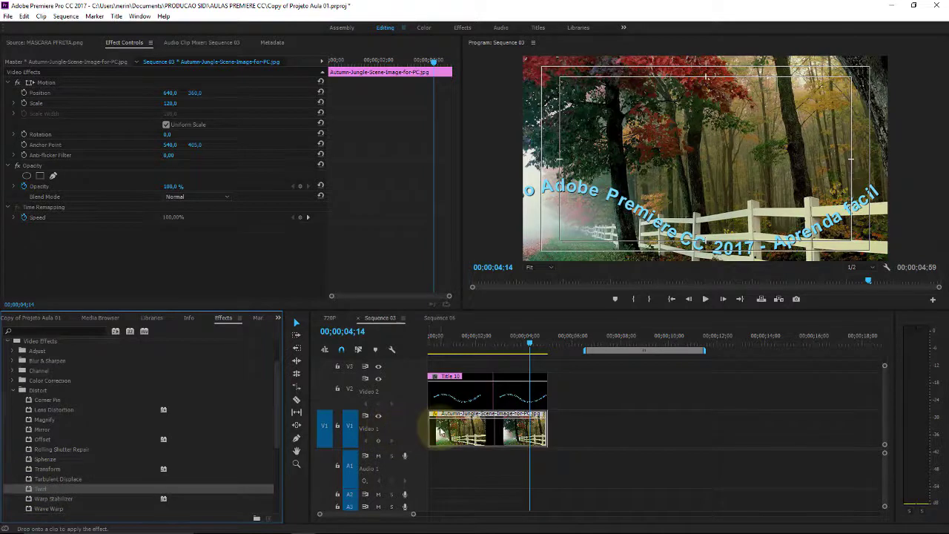
pyautogui.moveTo(444, 335); pyautogui.dragTo(430, 335)
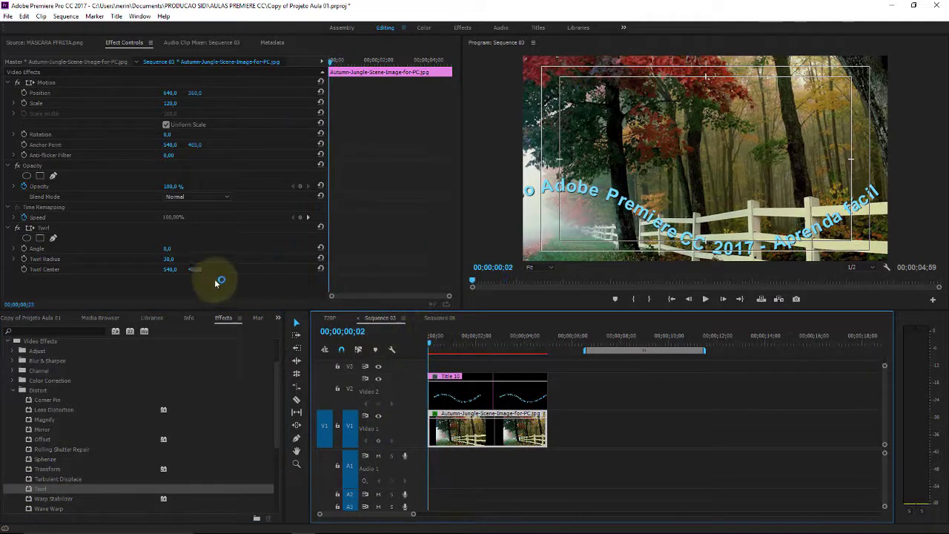
# Set Twirl Angle to 1x251° and Twirl Radius to 92, and enable keyframing for both.
pyautogui.moveTo(168, 252); pyautogui.dragTo(474, 241)
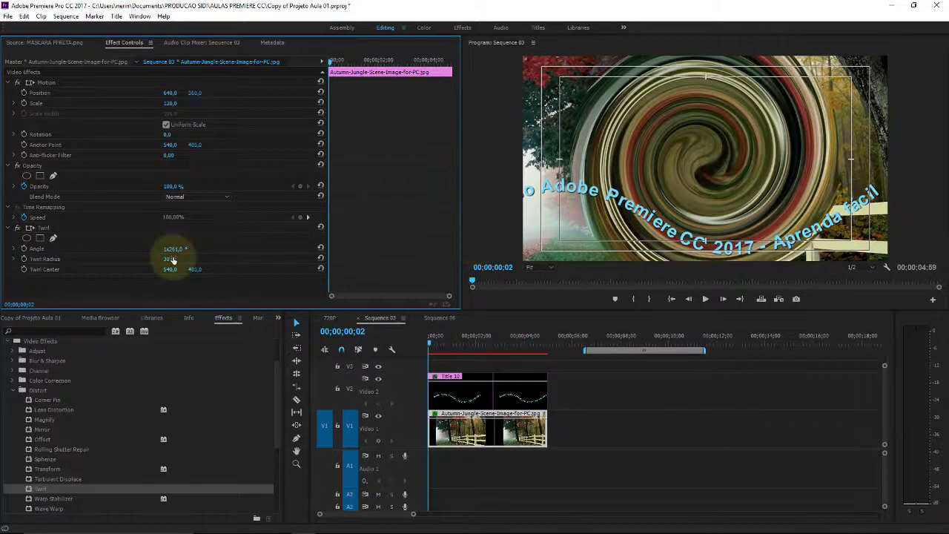
pyautogui.moveTo(169, 258); pyautogui.dragTo(376, 297)
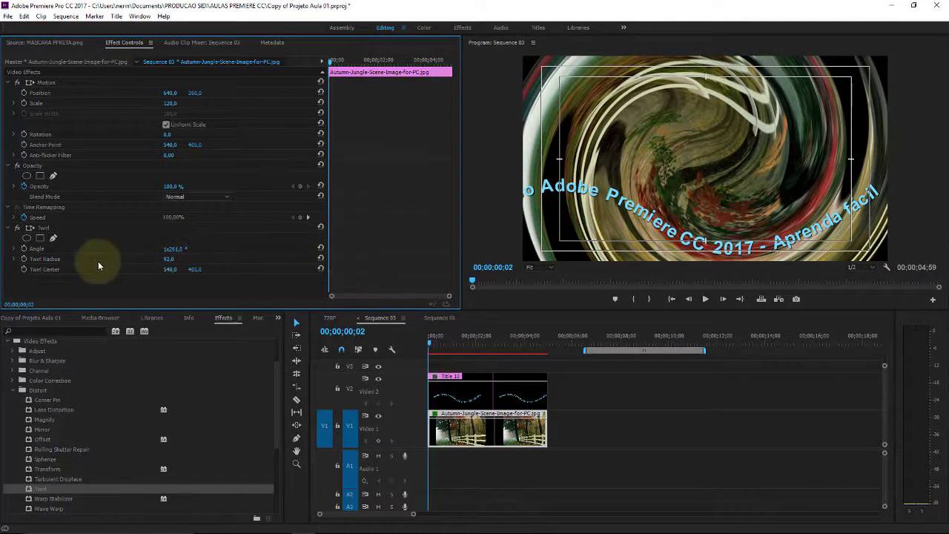
pyautogui.click(23, 248)
pyautogui.click(23, 259)
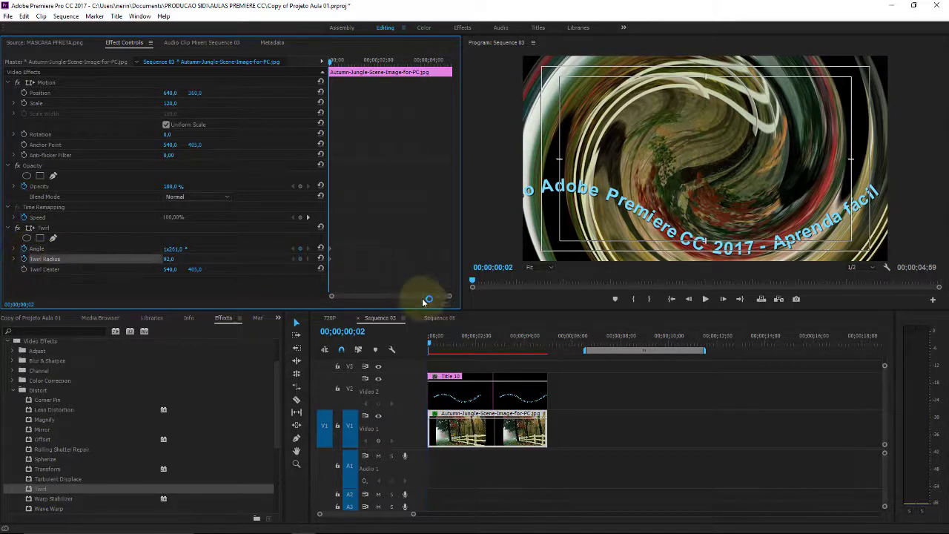
# About a second into the clip, add Angle and Radius keyframes and bring Twirl Radius to 0.
pyautogui.moveTo(432, 339); pyautogui.dragTo(450, 339)
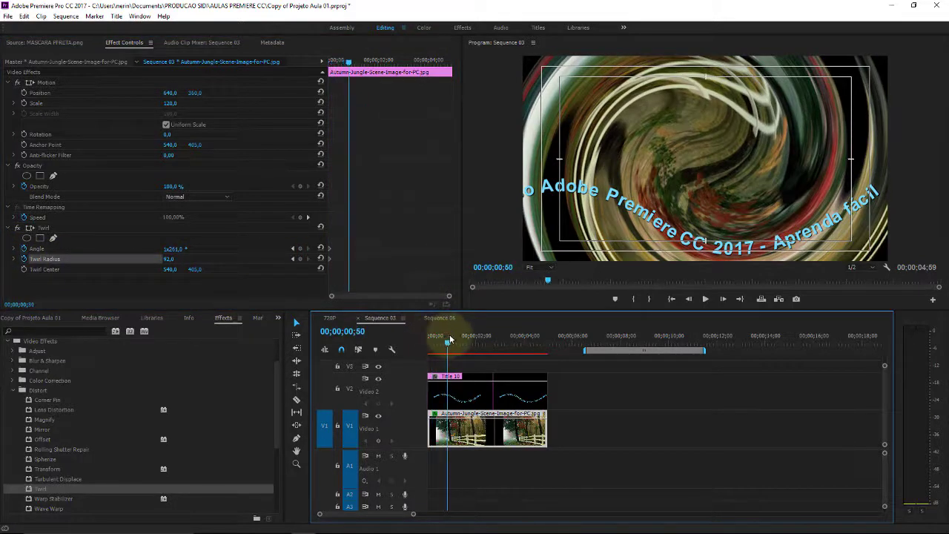
pyautogui.click(299, 248)
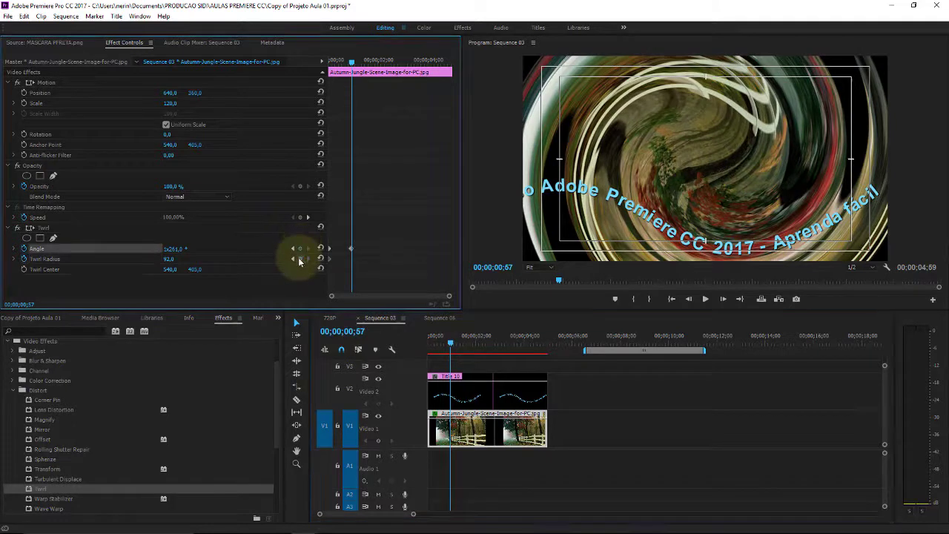
pyautogui.click(300, 259)
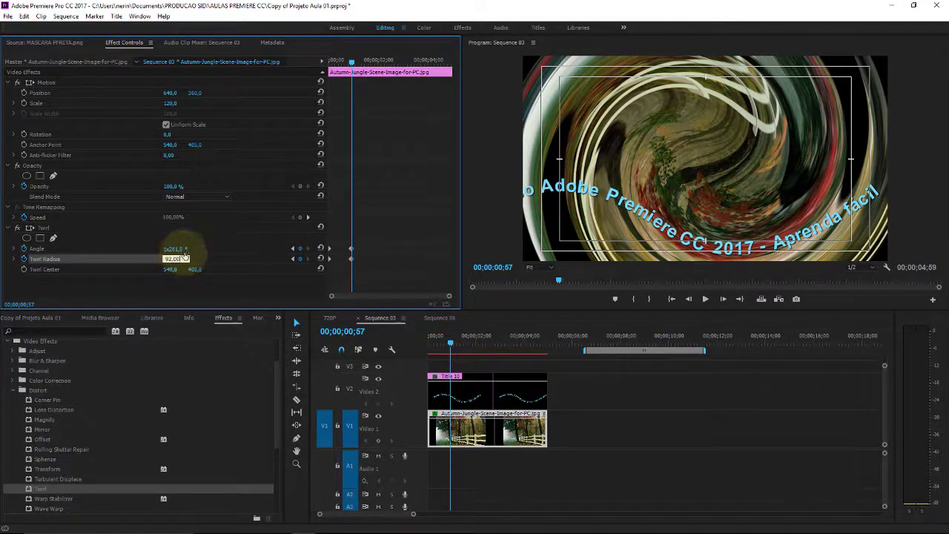
pyautogui.moveTo(184, 257); pyautogui.dragTo(137, 248)
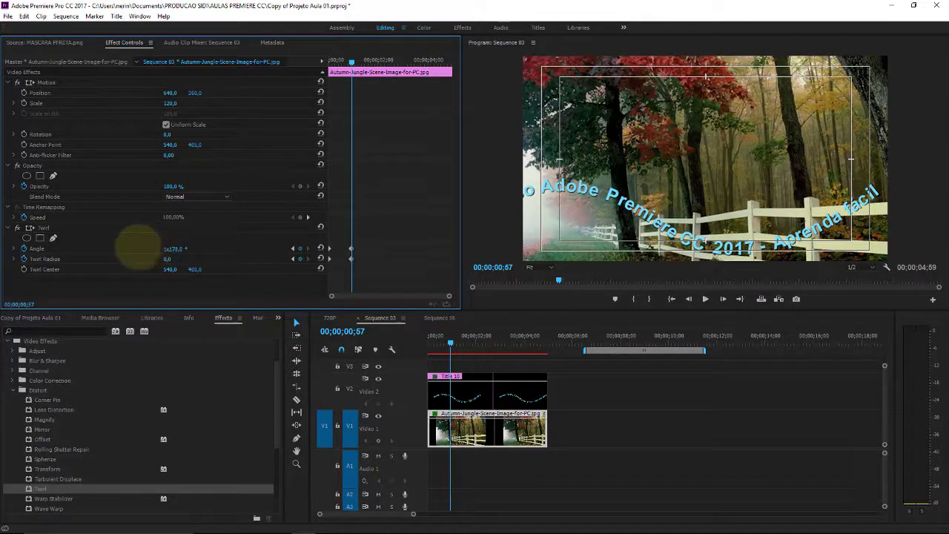
# Preview the early unwinding, then add Angle and Twirl Radius keyframes at 4;11.
pyautogui.moveTo(356, 62)
pyautogui.mouseDown()
pyautogui.moveTo(342, 61)
pyautogui.moveTo(343, 50)
pyautogui.moveTo(405, 51)
pyautogui.mouseUp()
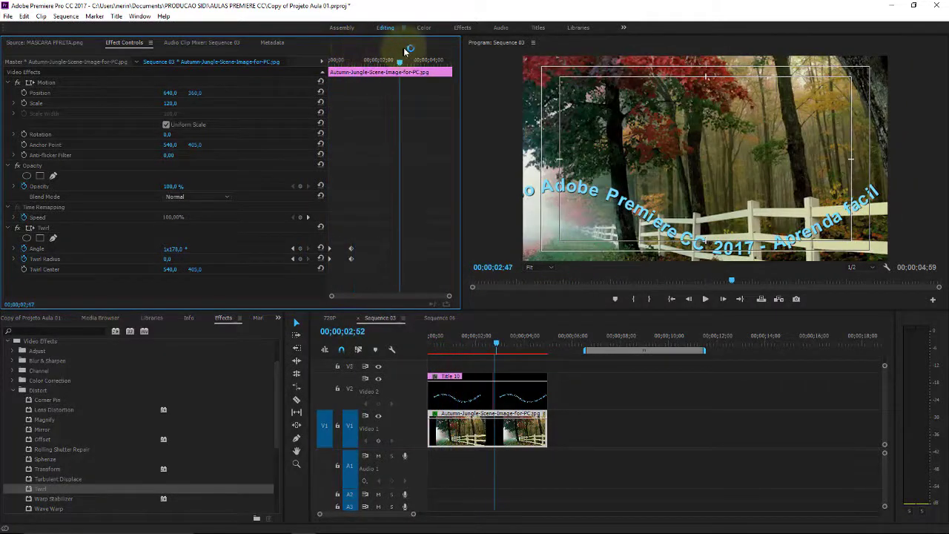
pyautogui.moveTo(404, 51); pyautogui.dragTo(432, 52)
pyautogui.click(305, 248)
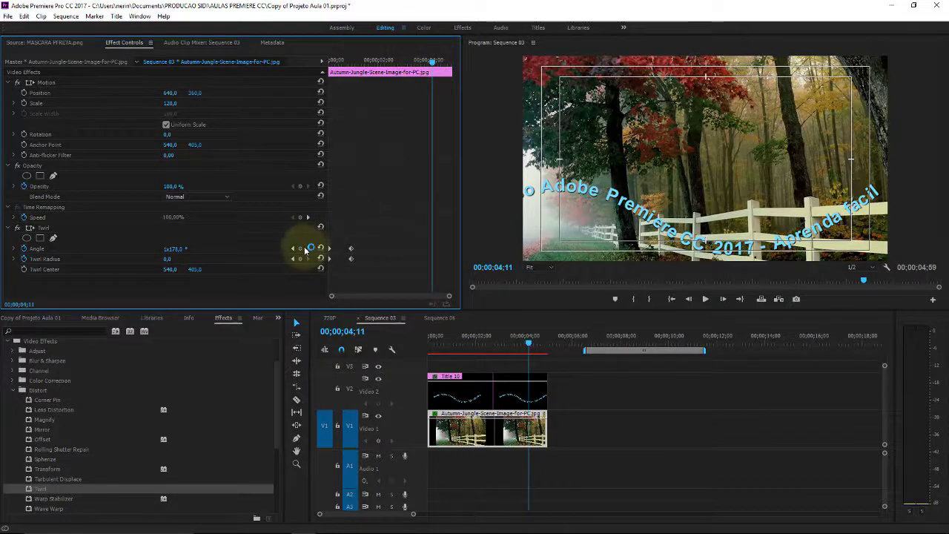
pyautogui.click(302, 249)
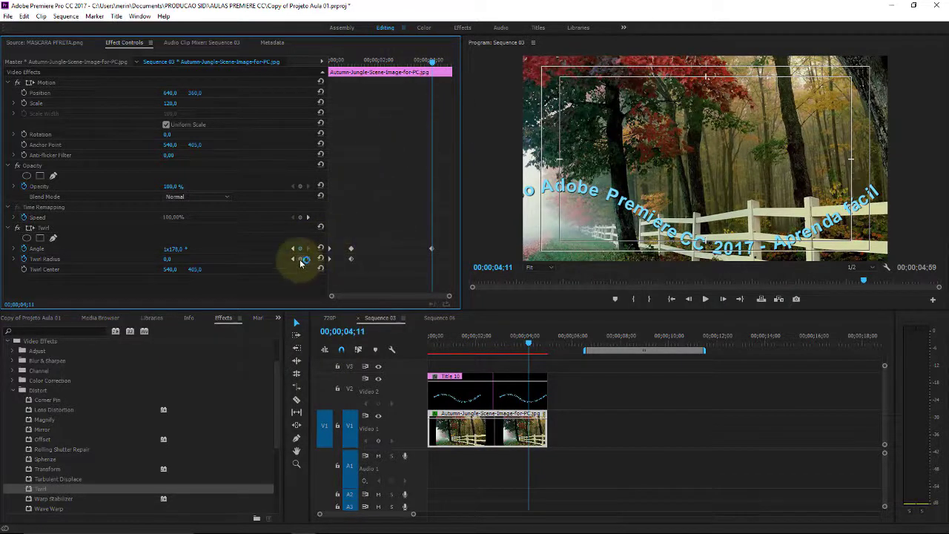
pyautogui.click(301, 260)
# Add Angle and Twirl Radius keyframes near the clip's end and return to the 4;49 radius keyframe.
pyautogui.moveTo(433, 61); pyautogui.dragTo(446, 62)
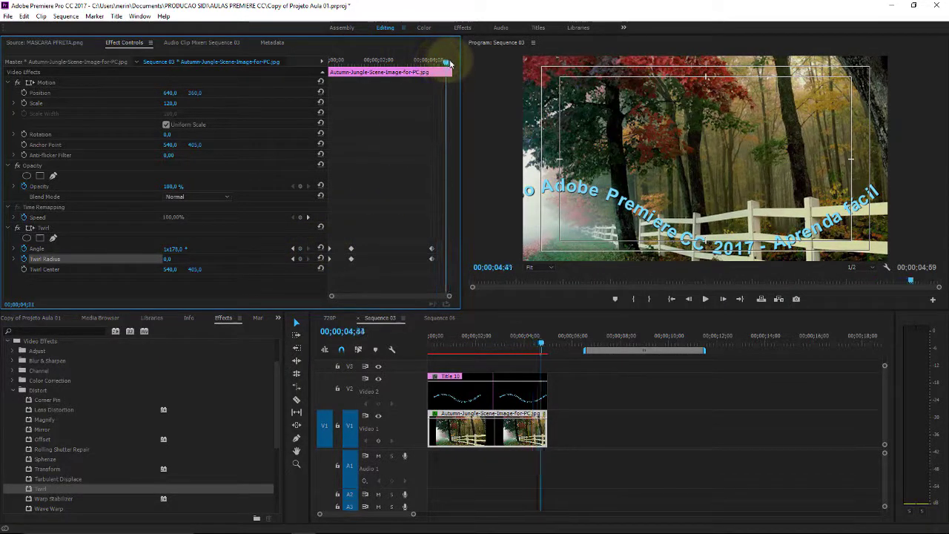
pyautogui.click(300, 250)
pyautogui.click(304, 260)
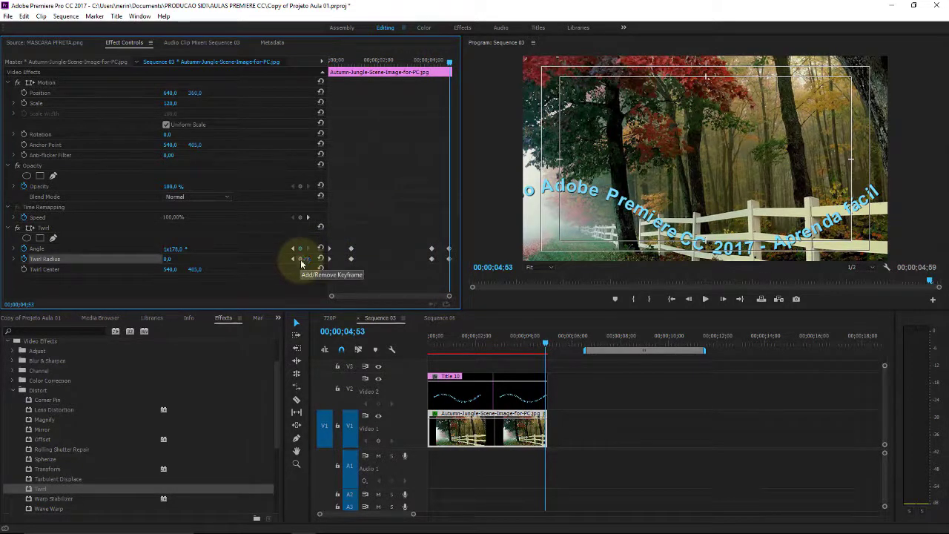
pyautogui.click(449, 258)
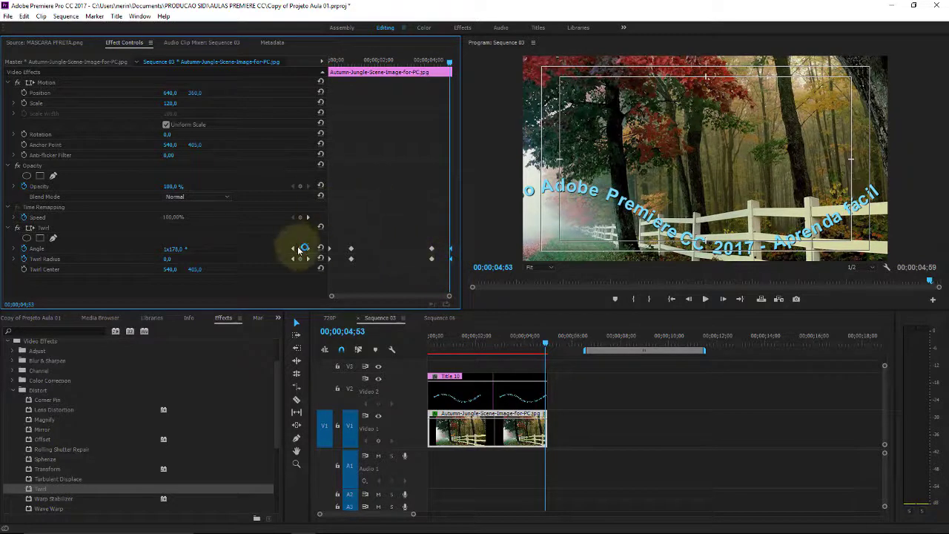
pyautogui.click(310, 250)
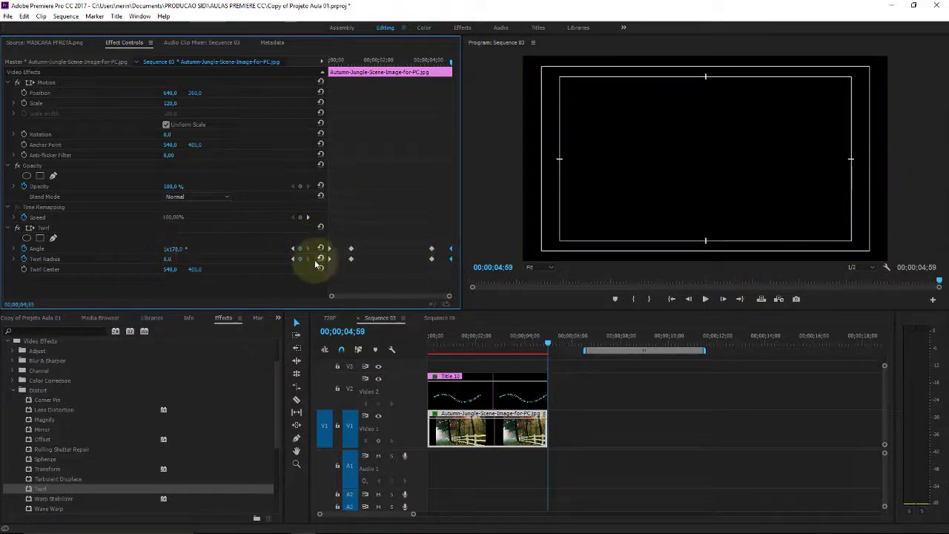
pyautogui.click(294, 259)
pyautogui.click(308, 258)
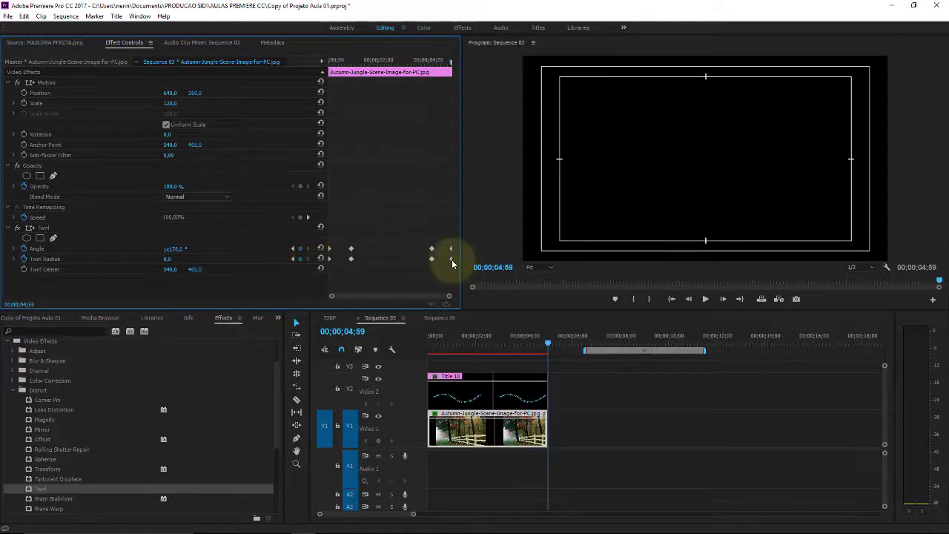
pyautogui.click(293, 259)
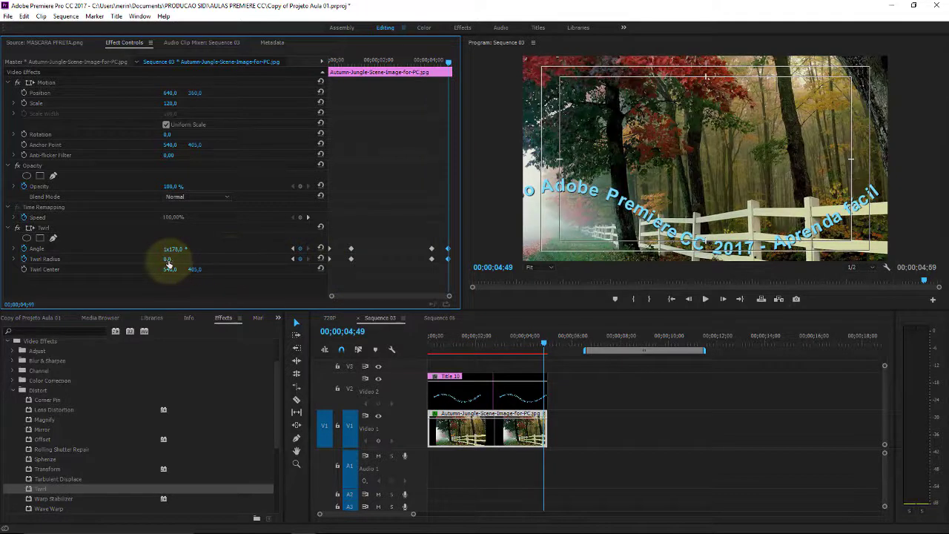
# Raise the 4;49 Twirl Radius to 90.3, scrub from the start, and fit the work area over the clips.
pyautogui.moveTo(169, 264); pyautogui.dragTo(259, 261)
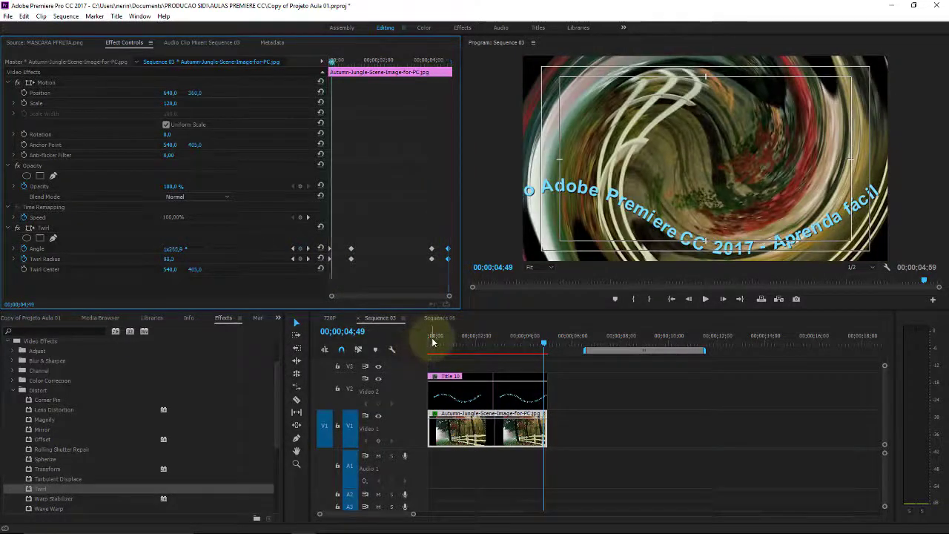
pyautogui.click(432, 338)
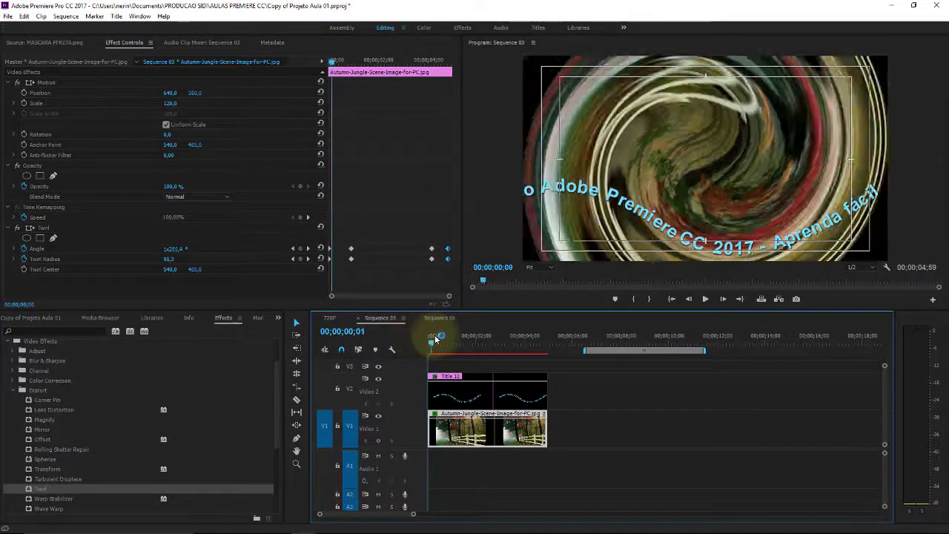
pyautogui.moveTo(436, 338)
pyautogui.mouseDown()
pyautogui.moveTo(563, 338)
pyautogui.moveTo(402, 339)
pyautogui.mouseUp()
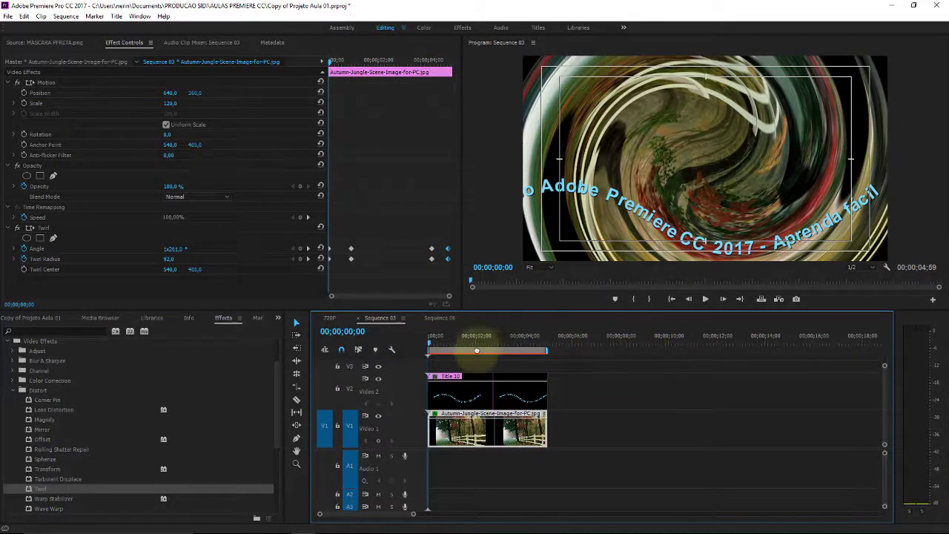
pyautogui.moveTo(644, 349); pyautogui.dragTo(486, 349)
# Render the entire Sequence 03 work area, then play the preview from the beginning.
pyautogui.click(65, 16)
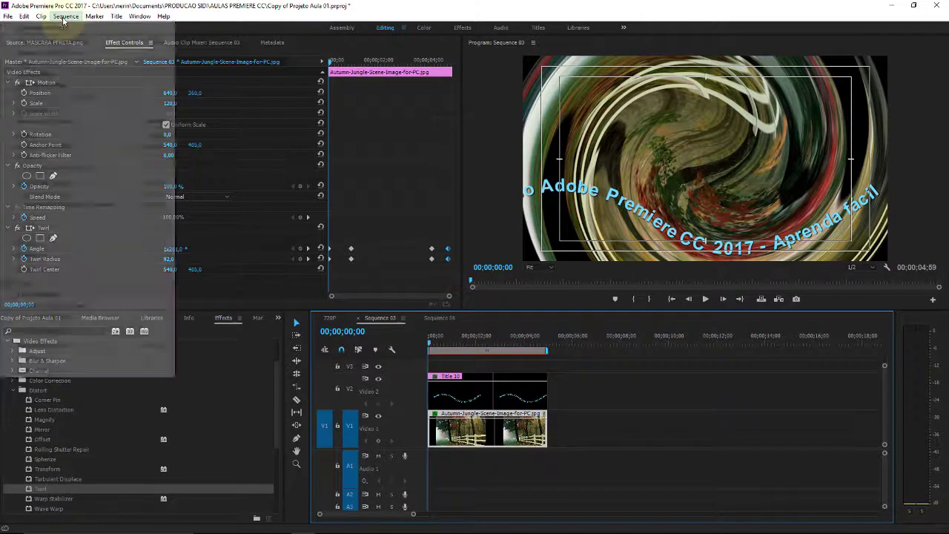
pyautogui.click(76, 53)
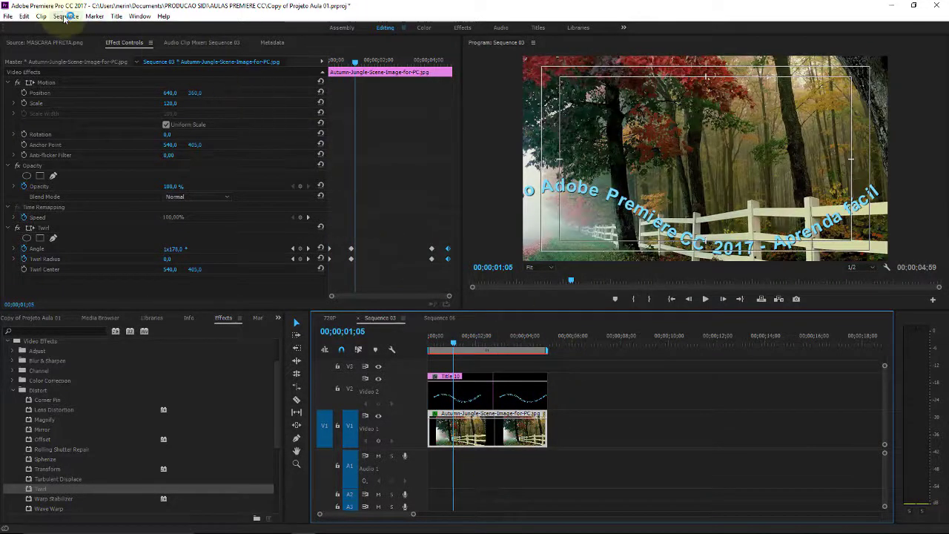
pyautogui.click(24, 16)
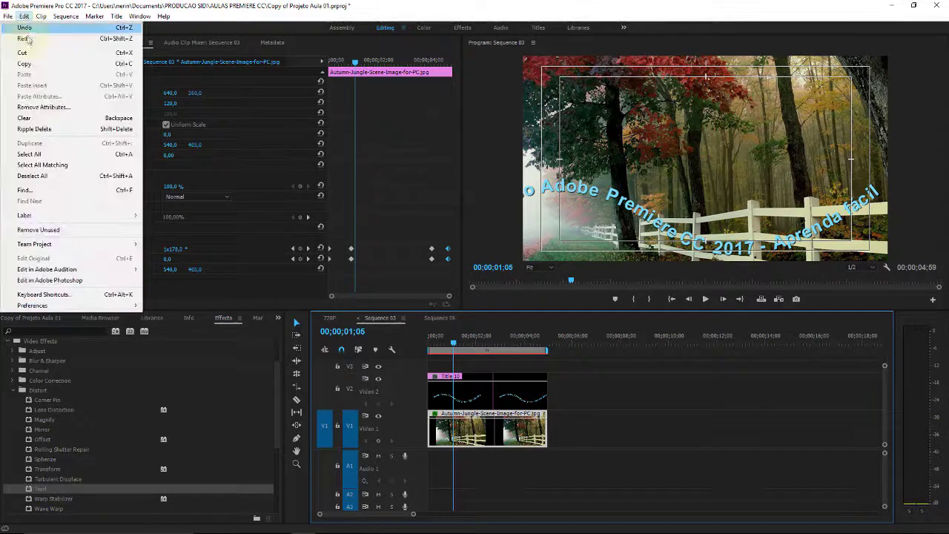
pyautogui.click(29, 42)
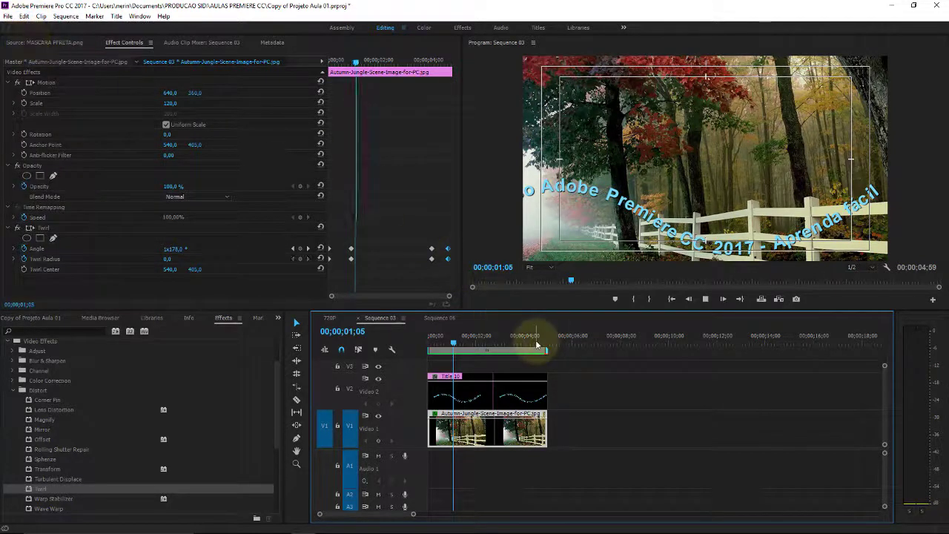
pyautogui.press('Home')
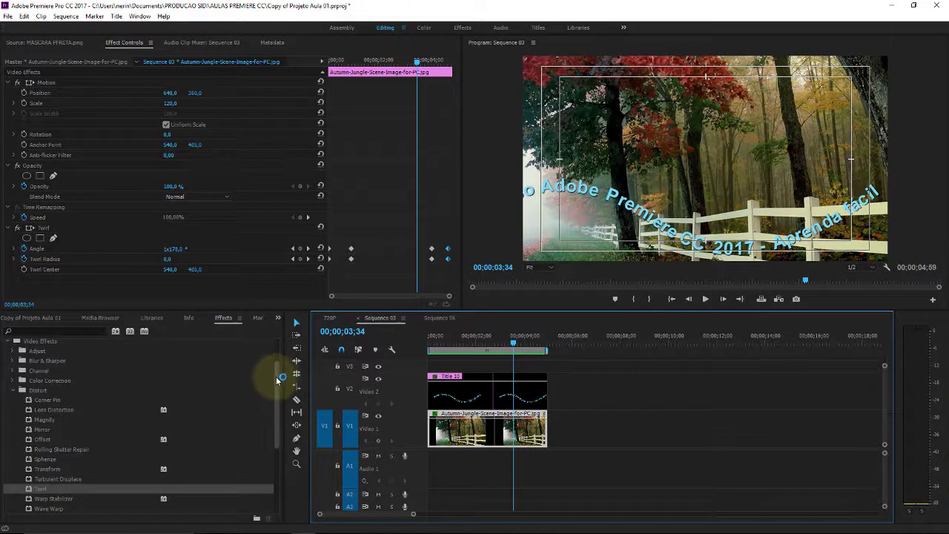
pyautogui.moveTo(278, 379); pyautogui.dragTo(281, 404)
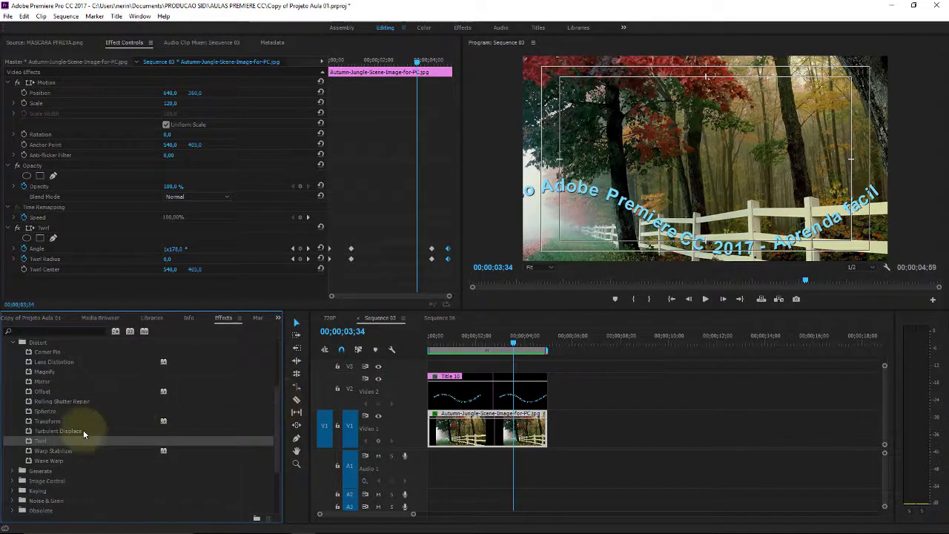
pyautogui.click(66, 450)
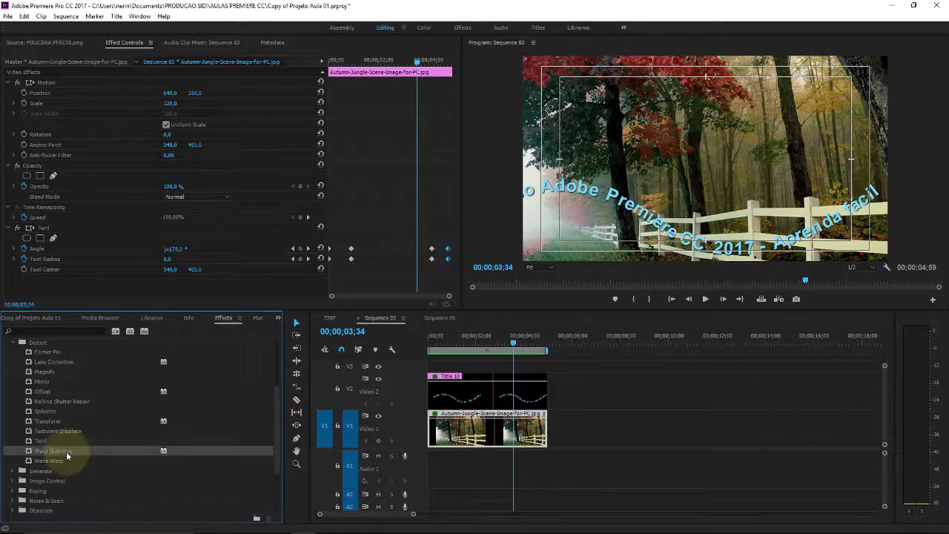